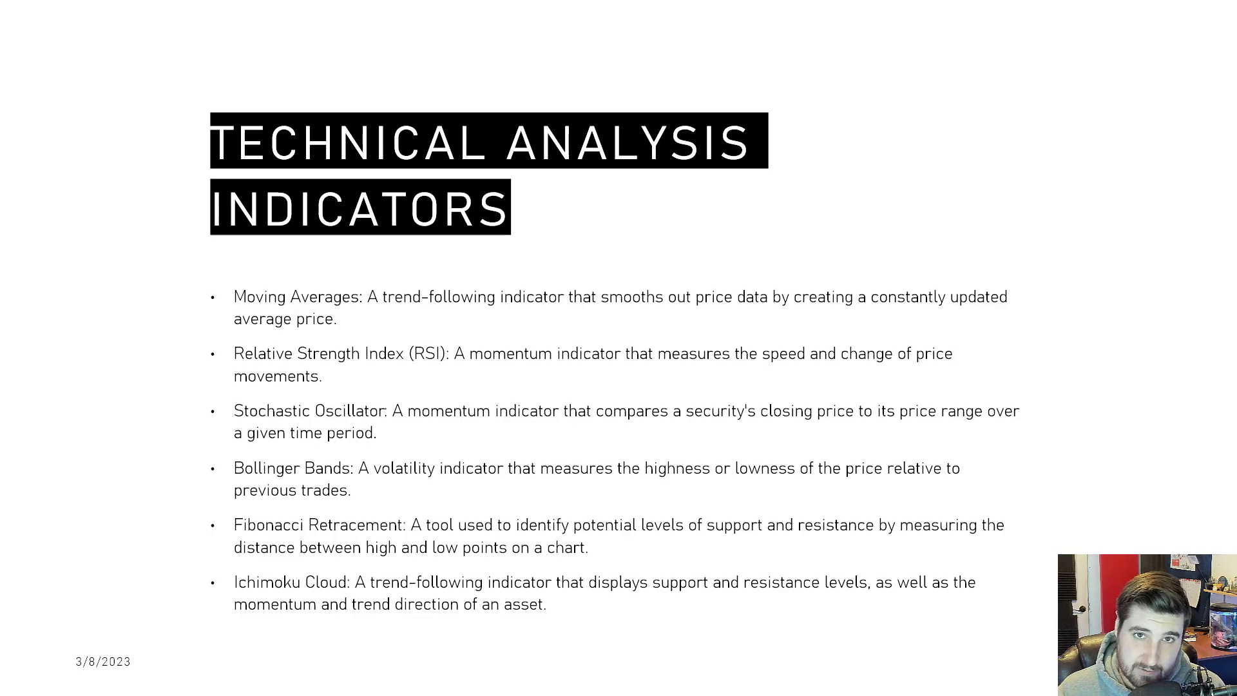
Switch to TradingView and set the main ESH2023 chart to the 15-minute interval.
key(alt+Tab)
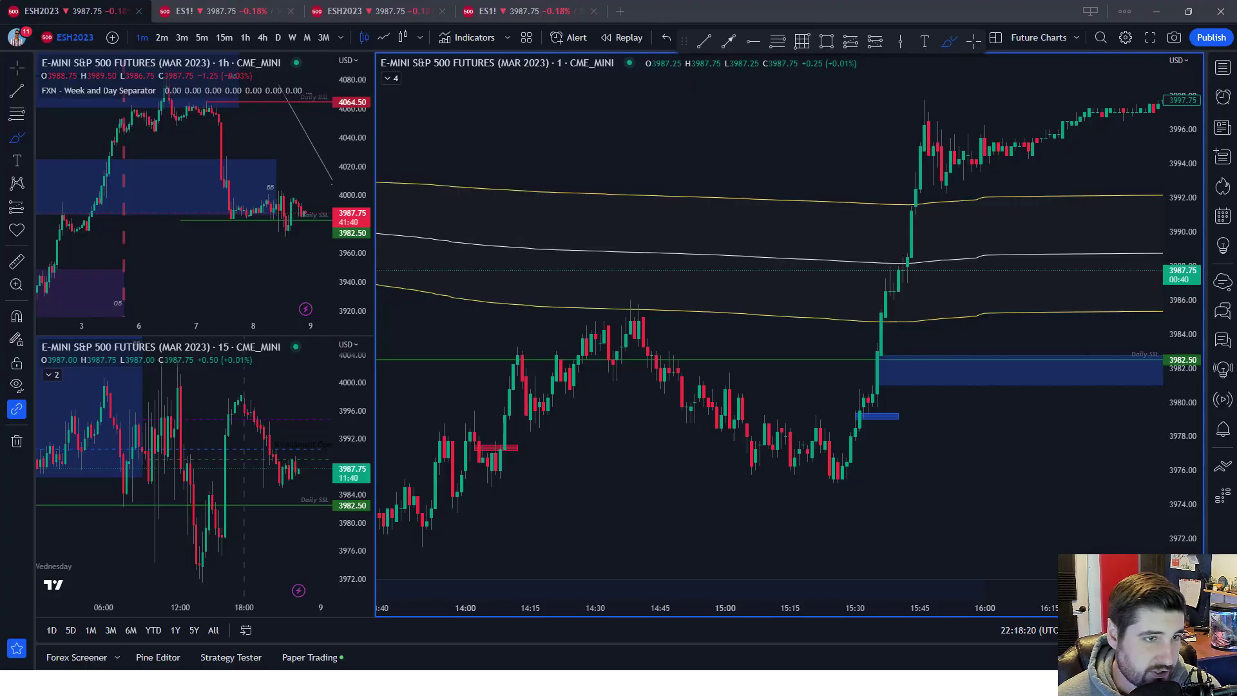
scroll(782, 437, down, 5)
click(224, 37)
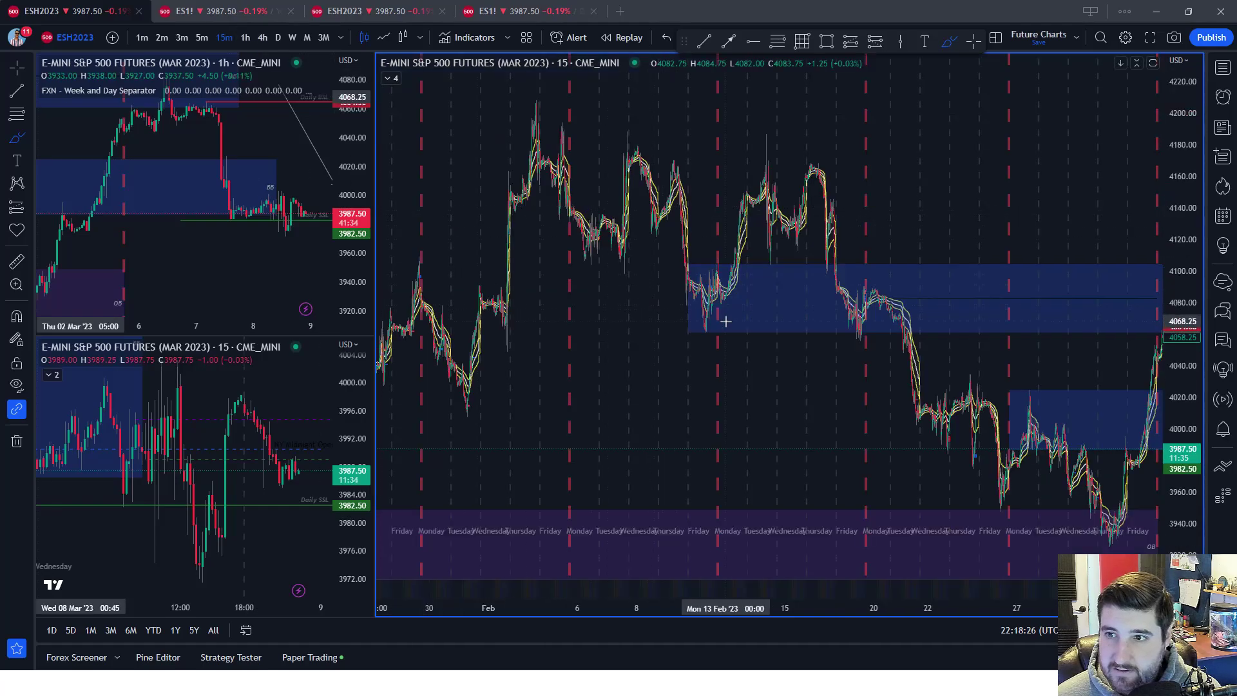
Open the ES1! chart with the Backtesting layout and examine its 15-minute price action with the moving averages and pivots.
key(ctrl+Tab)
drag(909, 425, 599, 406)
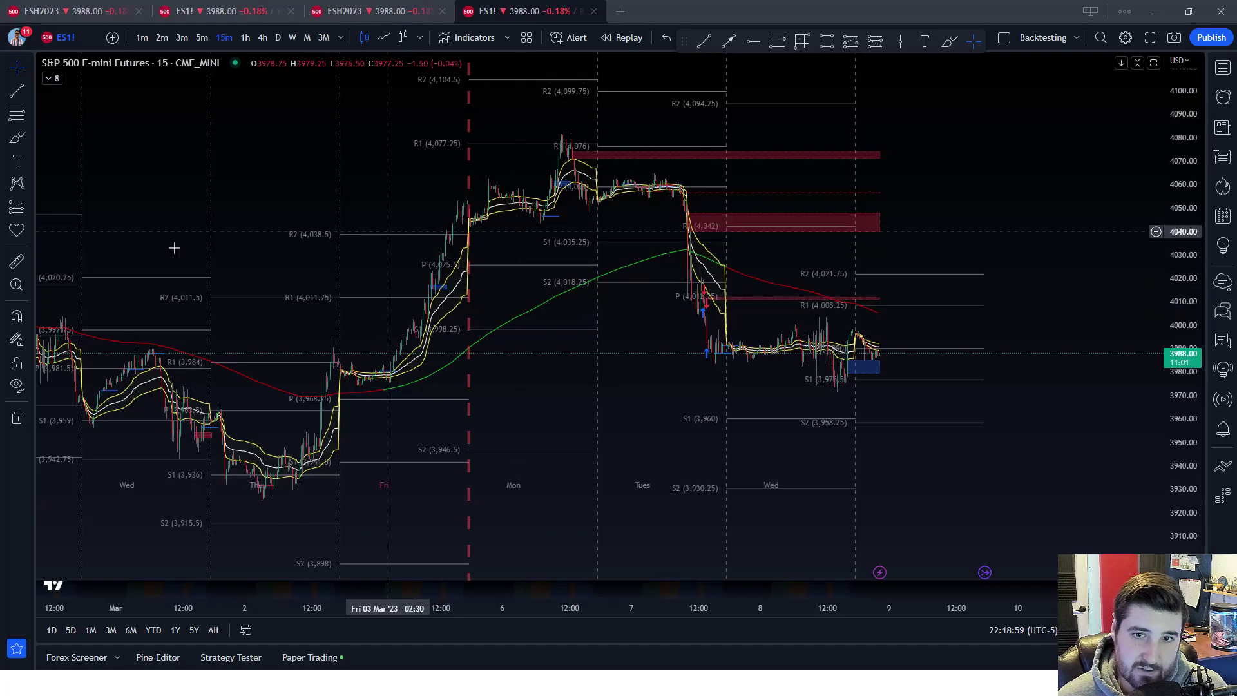
scroll(243, 279, down, 5)
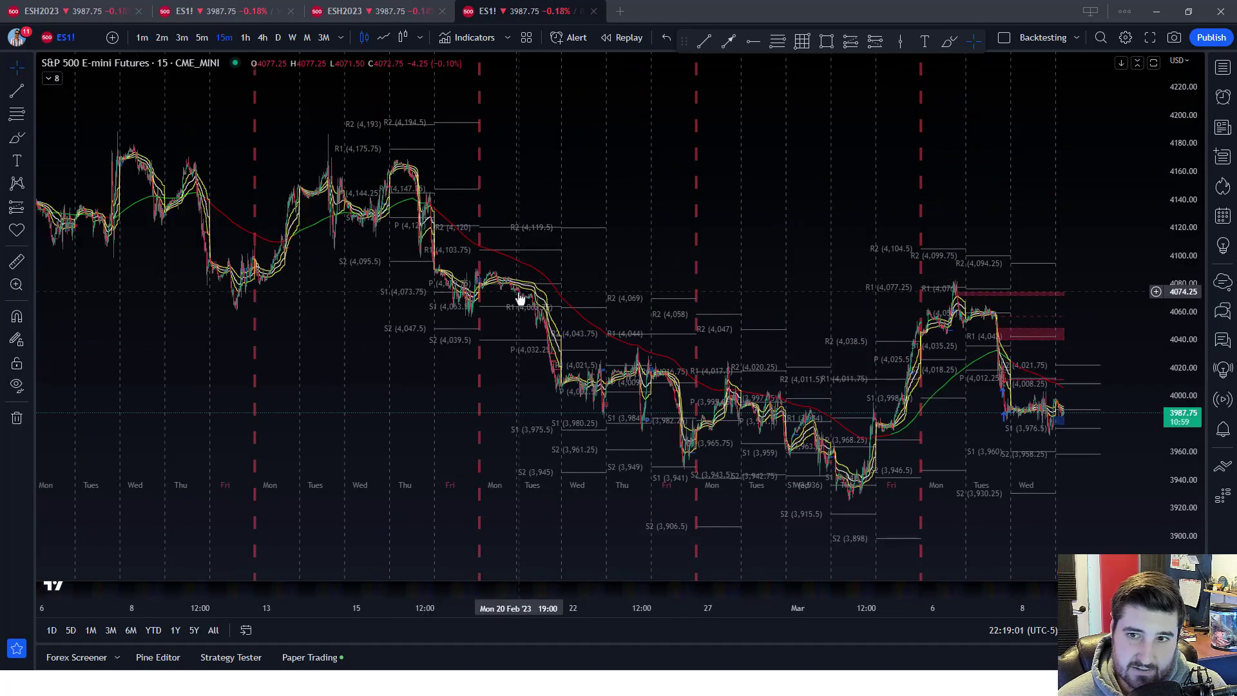
scroll(519, 293, up, 10)
drag(492, 301, 850, 245)
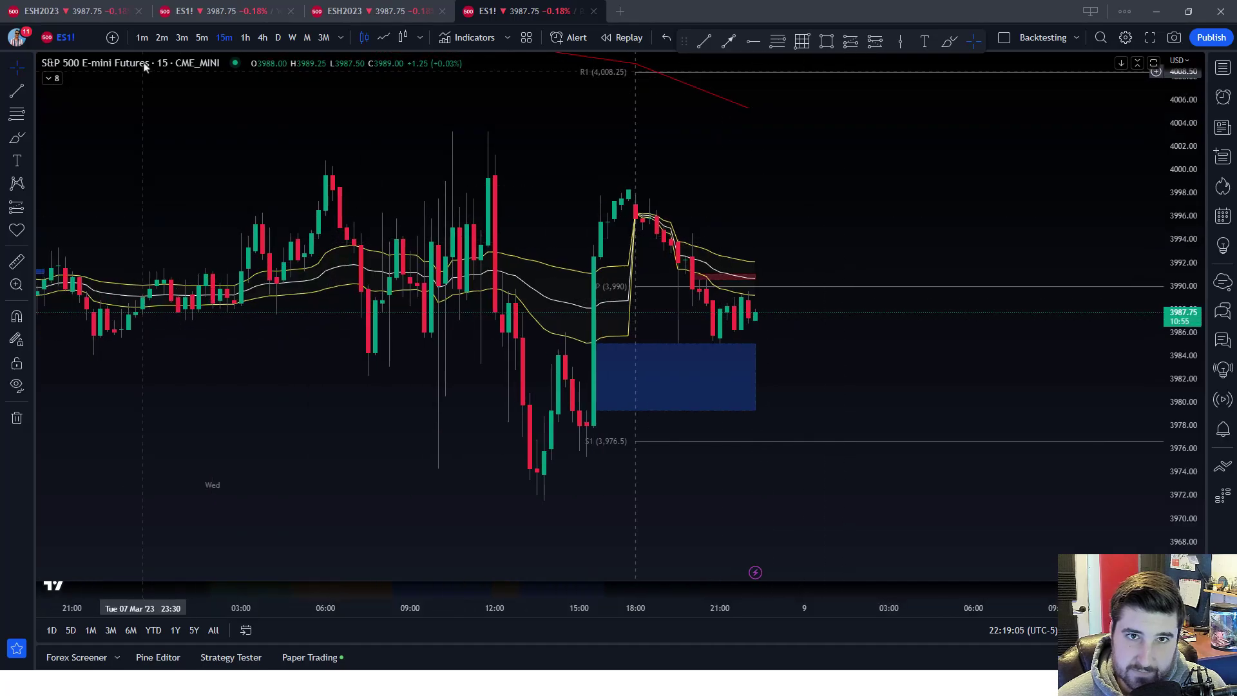
Set the ES1! chart to the 1-minute interval and examine the latest session's price action.
click(143, 37)
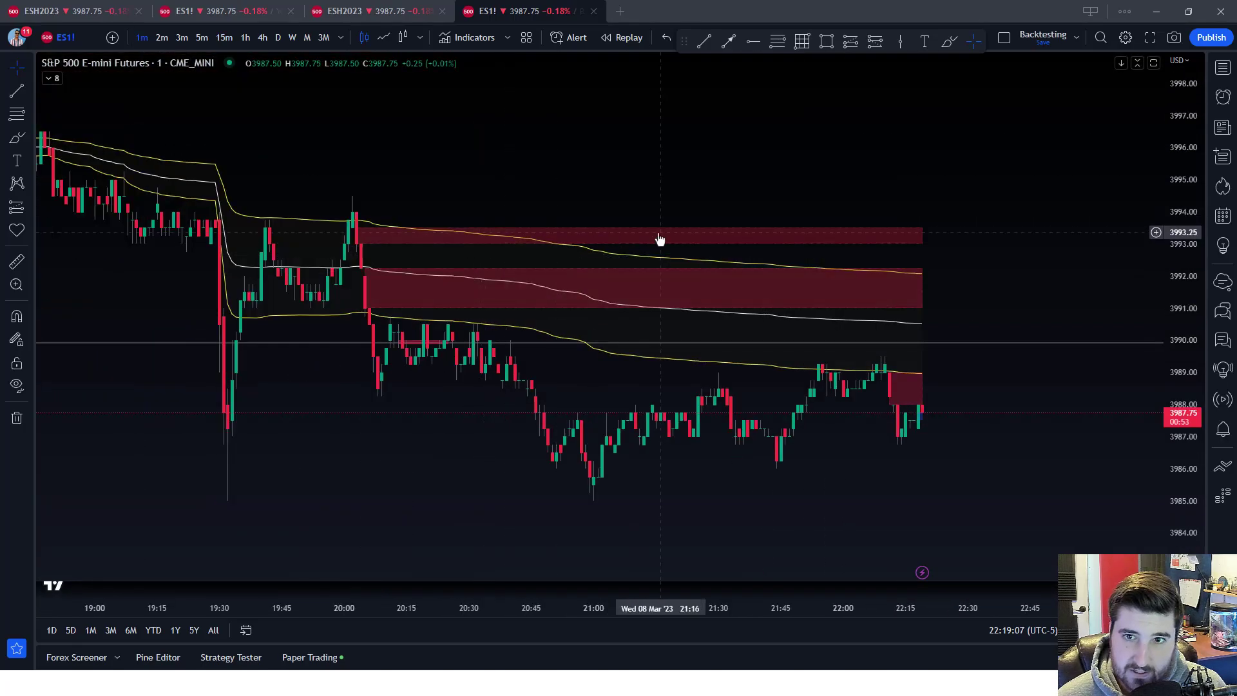
scroll(509, 195, down, 5)
drag(839, 142, 707, 157)
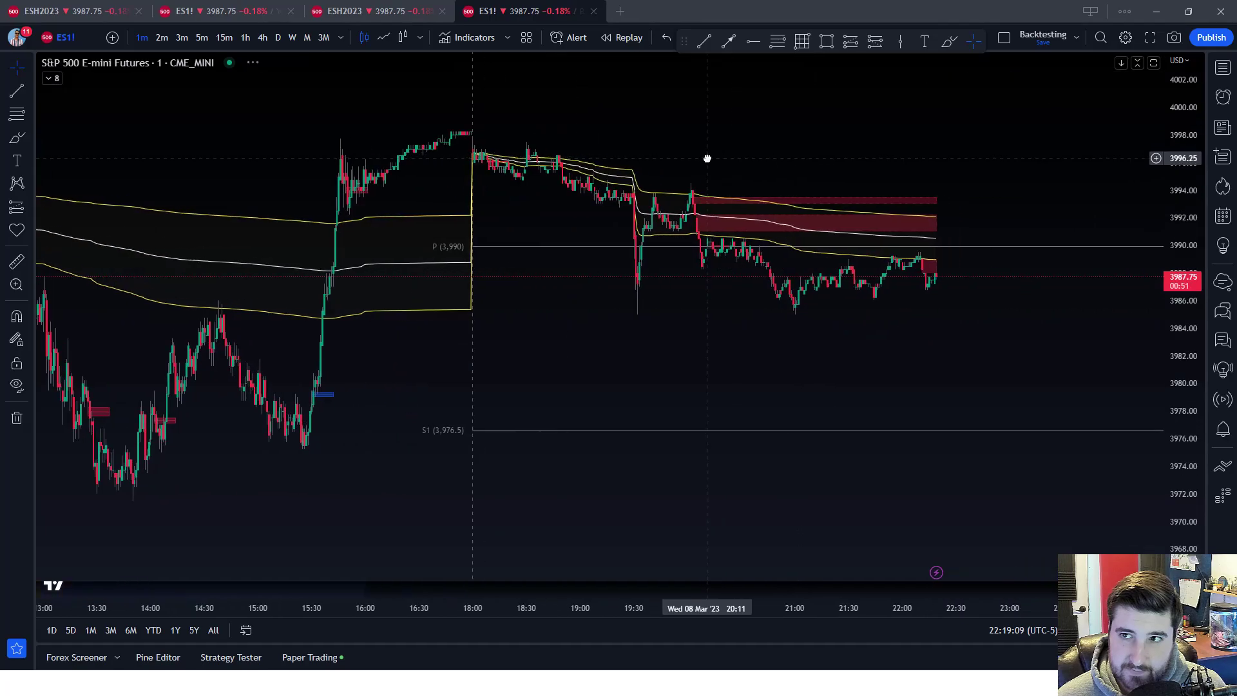
scroll(644, 90, down, 2)
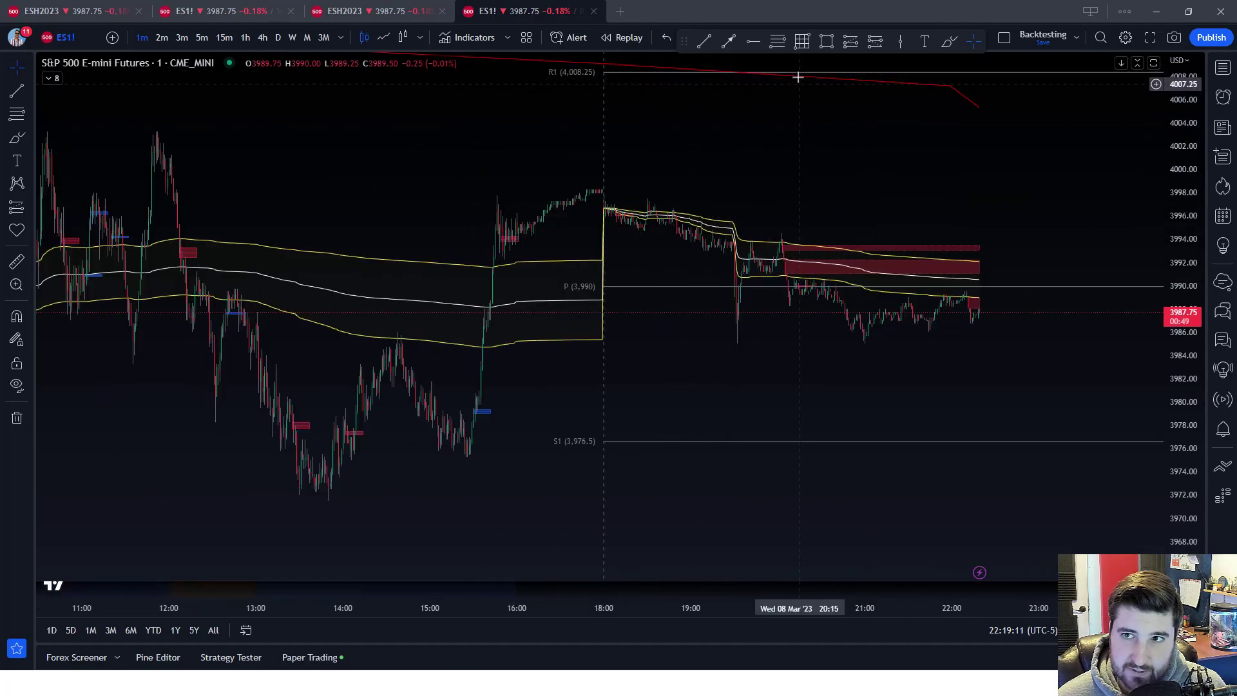
scroll(867, 287, up, 5)
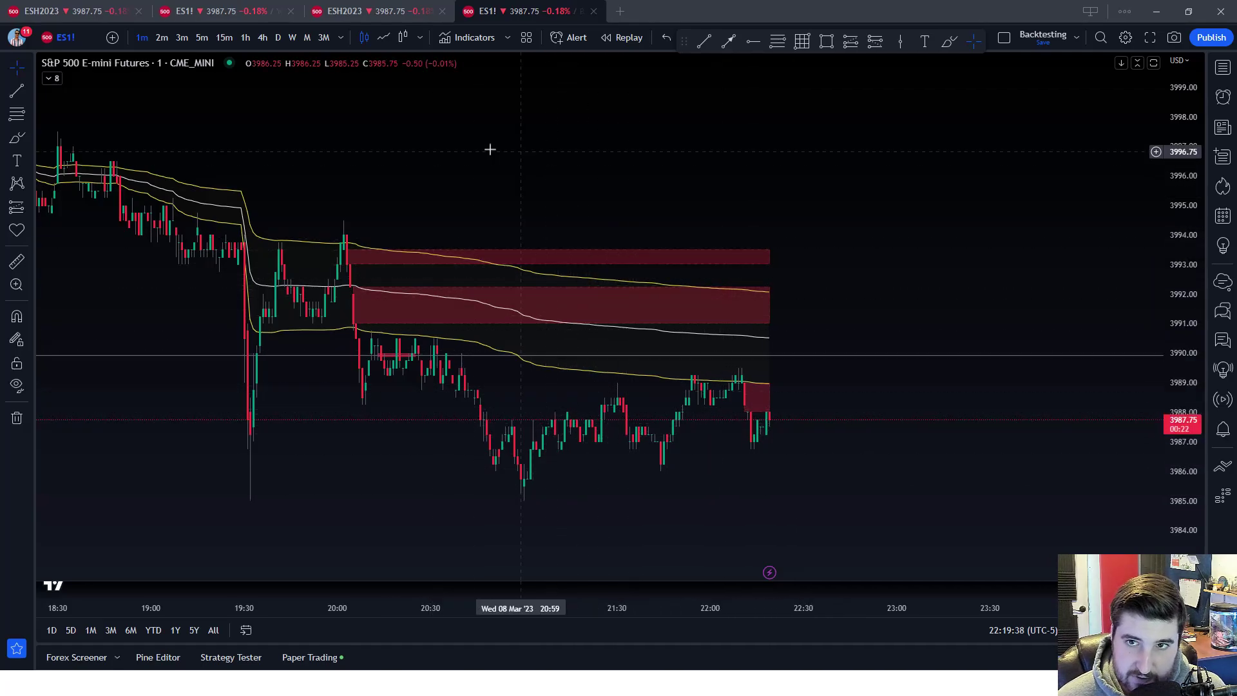
Draw a rectangle over the candles around 21:30, from about 3987.75 down to 3987.25, and delete it.
click(827, 41)
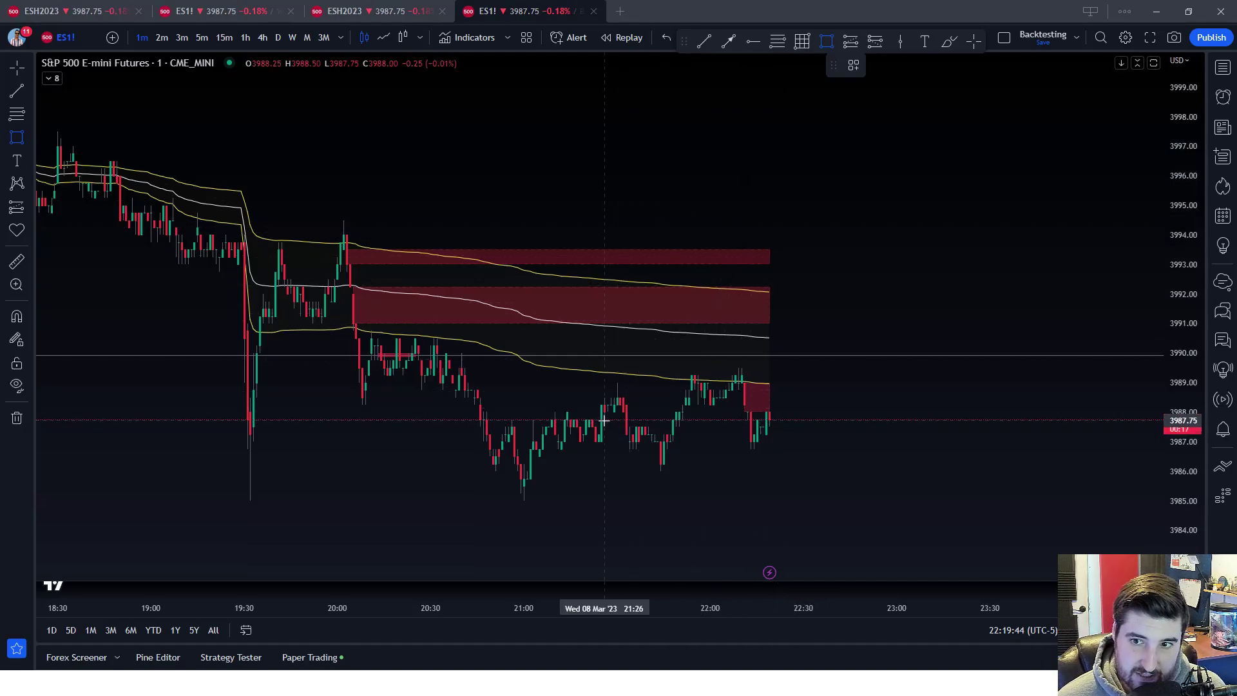
drag(596, 420, 677, 431)
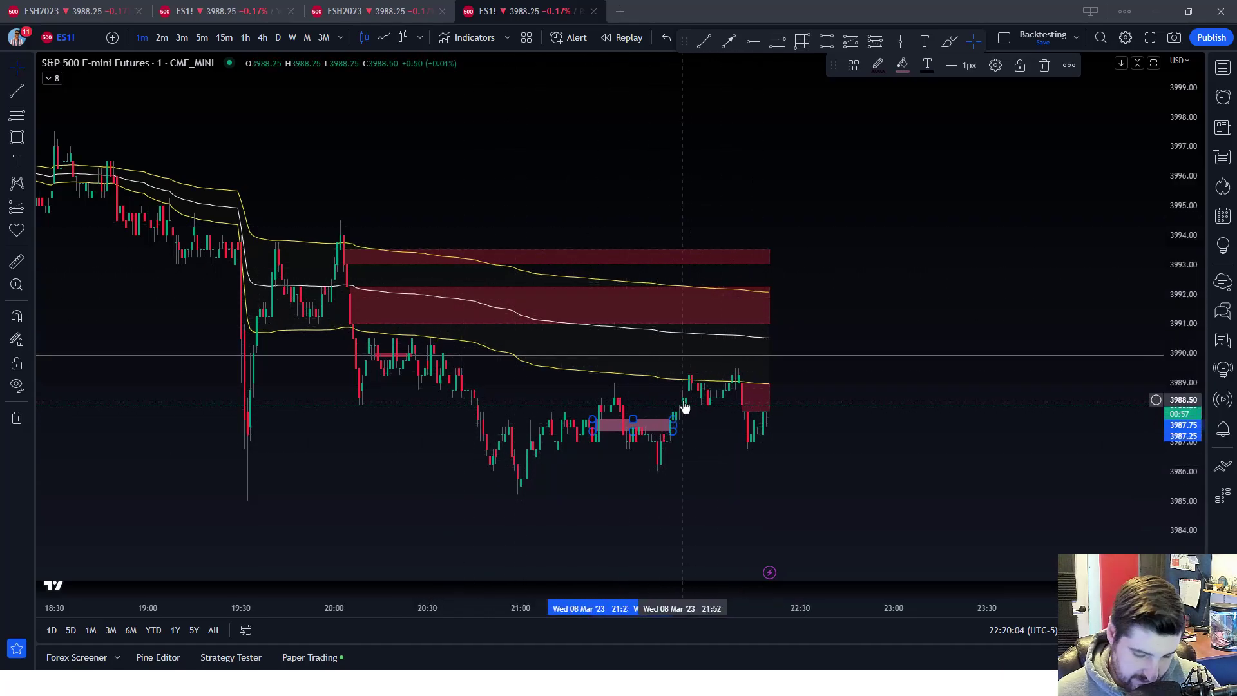
key(Delete)
drag(883, 513, 806, 509)
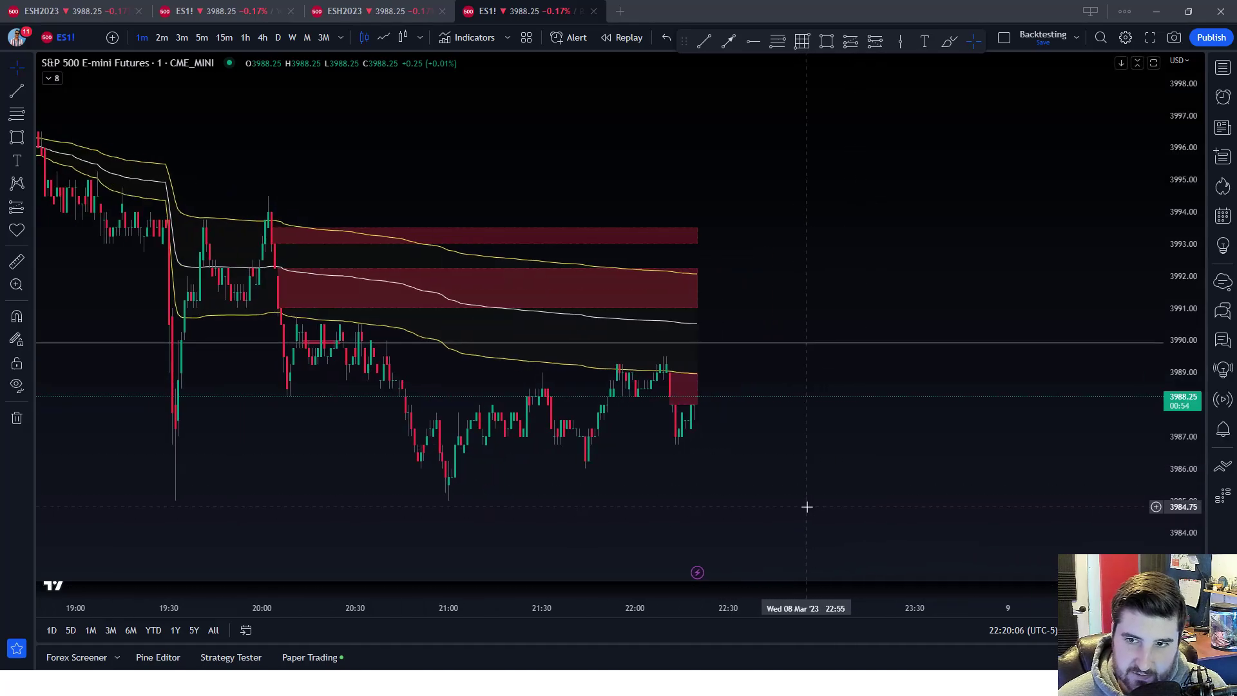
drag(678, 485, 767, 489)
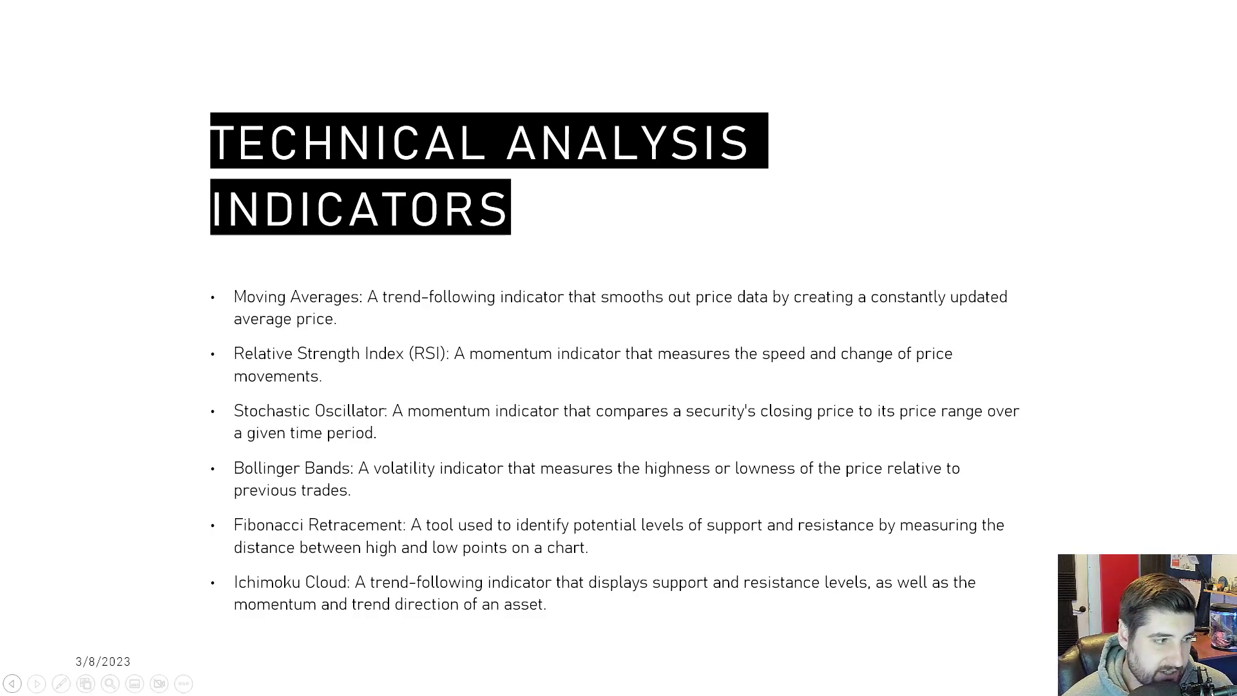
Switch to TradingView and add the RSI indicator to the ES1! chart.
key(alt+Tab)
key(slash)
text(RSI)
click(709, 303)
click(868, 176)
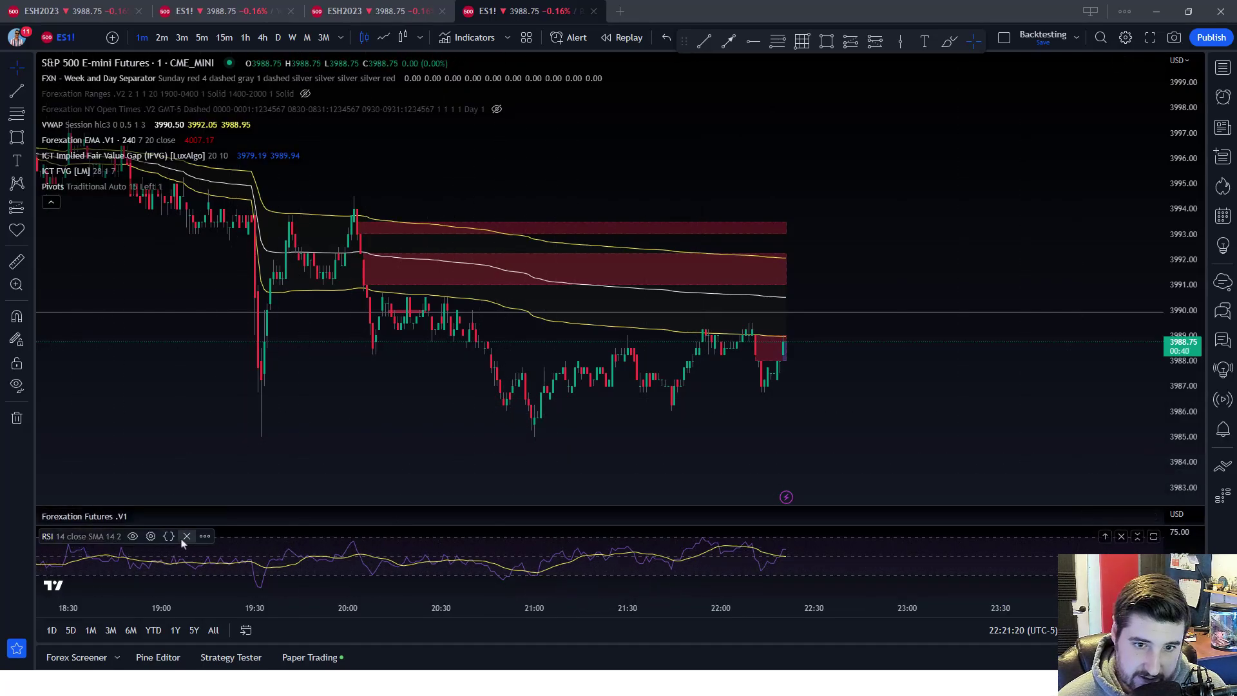
Remove the RSI indicator from the chart and return to the Technical Analysis Indicators slide.
click(186, 536)
click(51, 202)
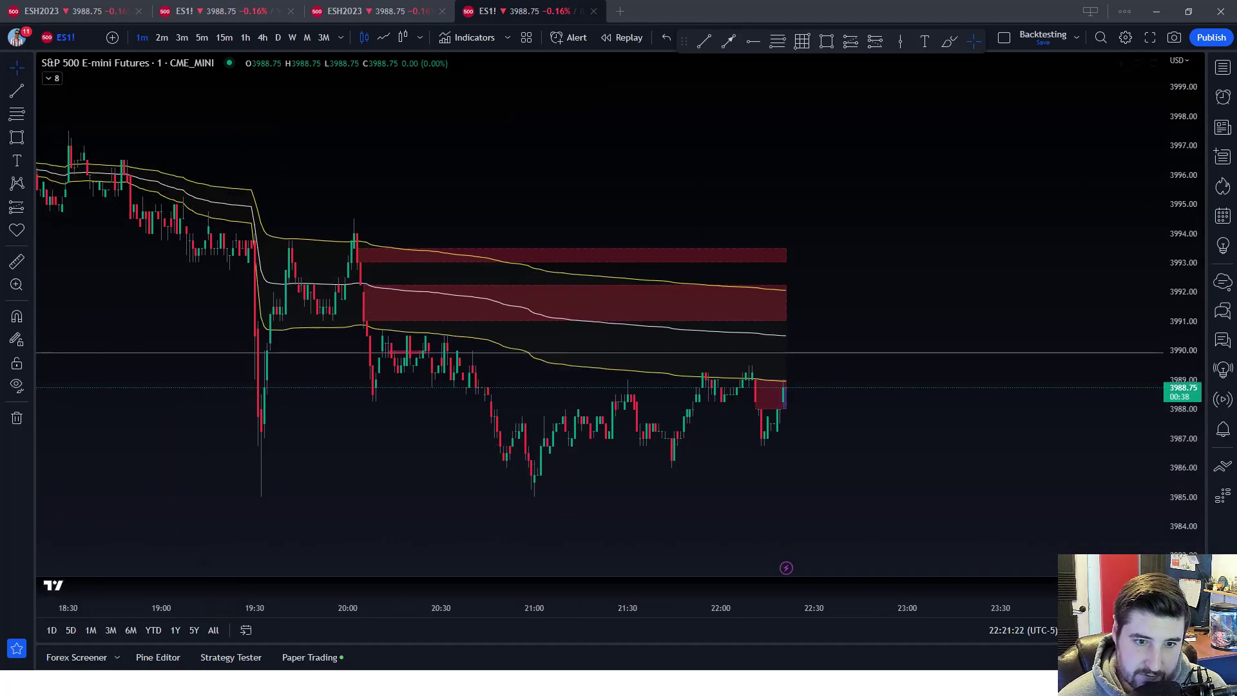
key(alt+Tab)
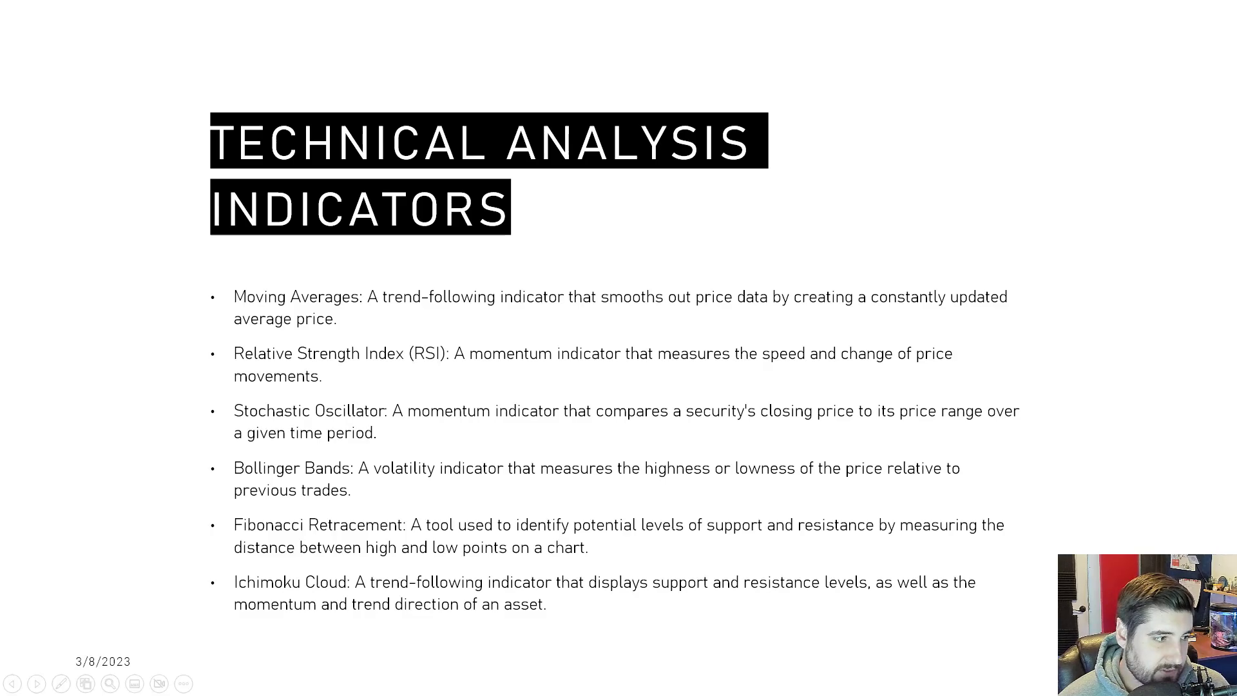
In TradingView, draw a Fibonacci retracement from the 3986.00 low up to about 3989.25, and delete it.
key(alt+Tab)
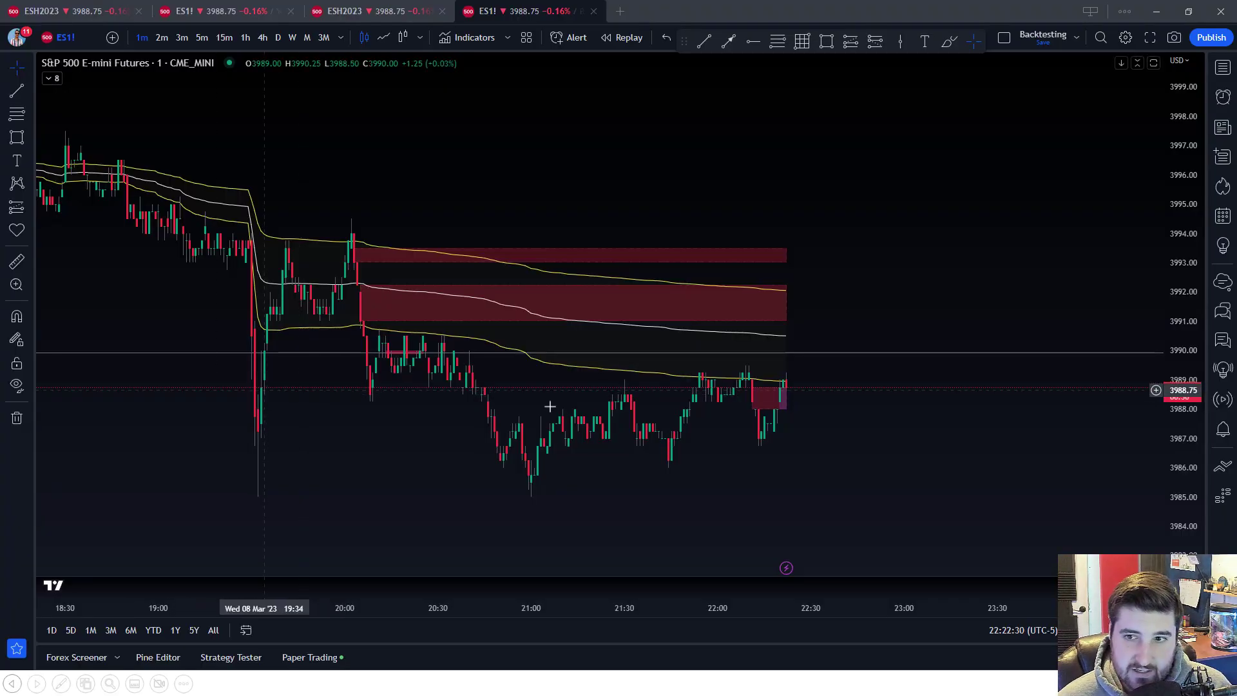
key(alt+f)
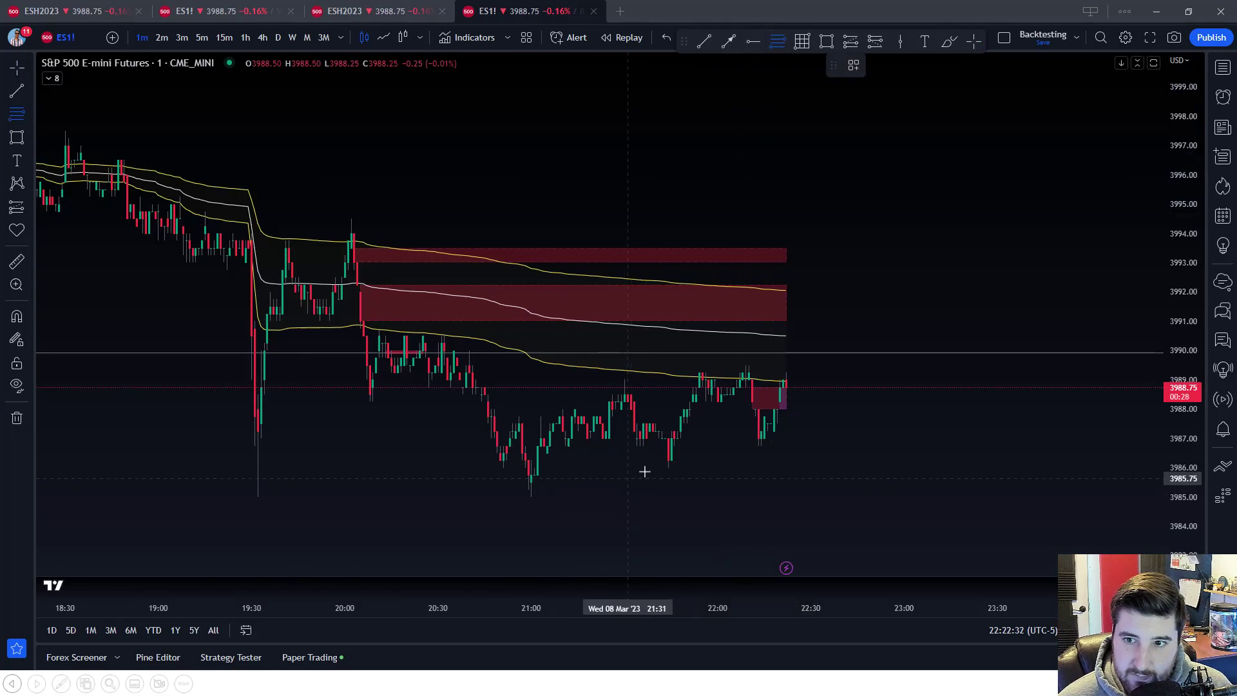
click(668, 469)
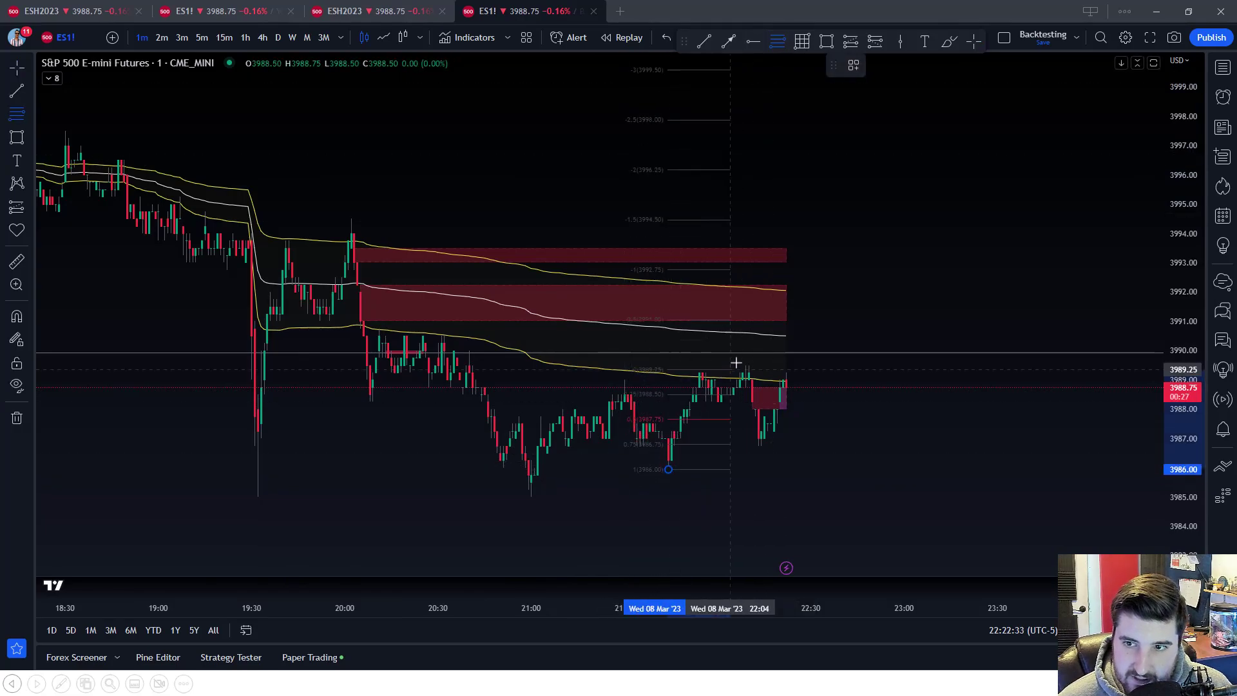
click(817, 371)
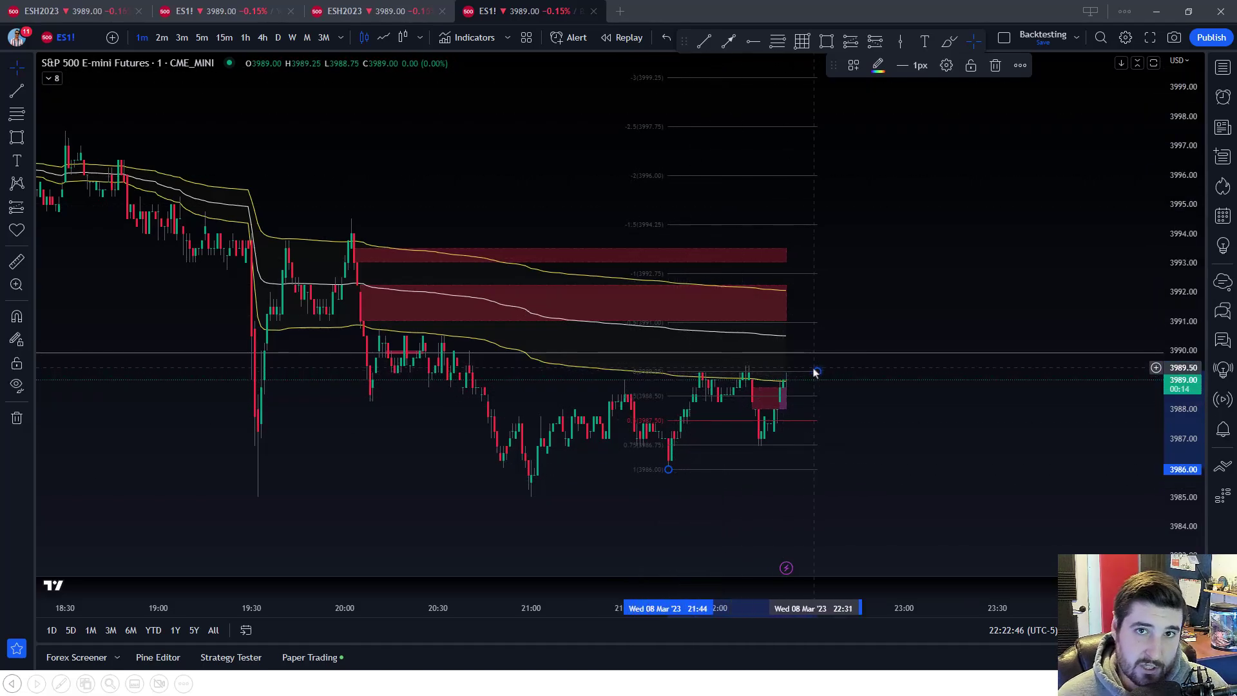
key(Delete)
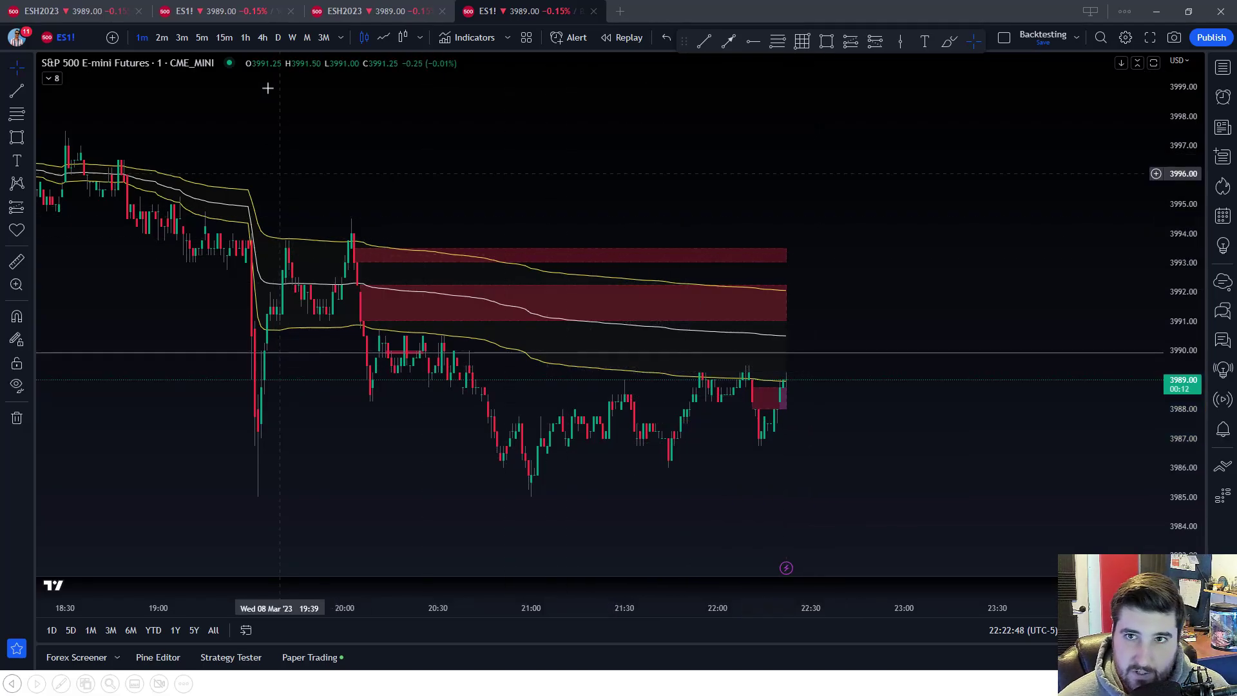
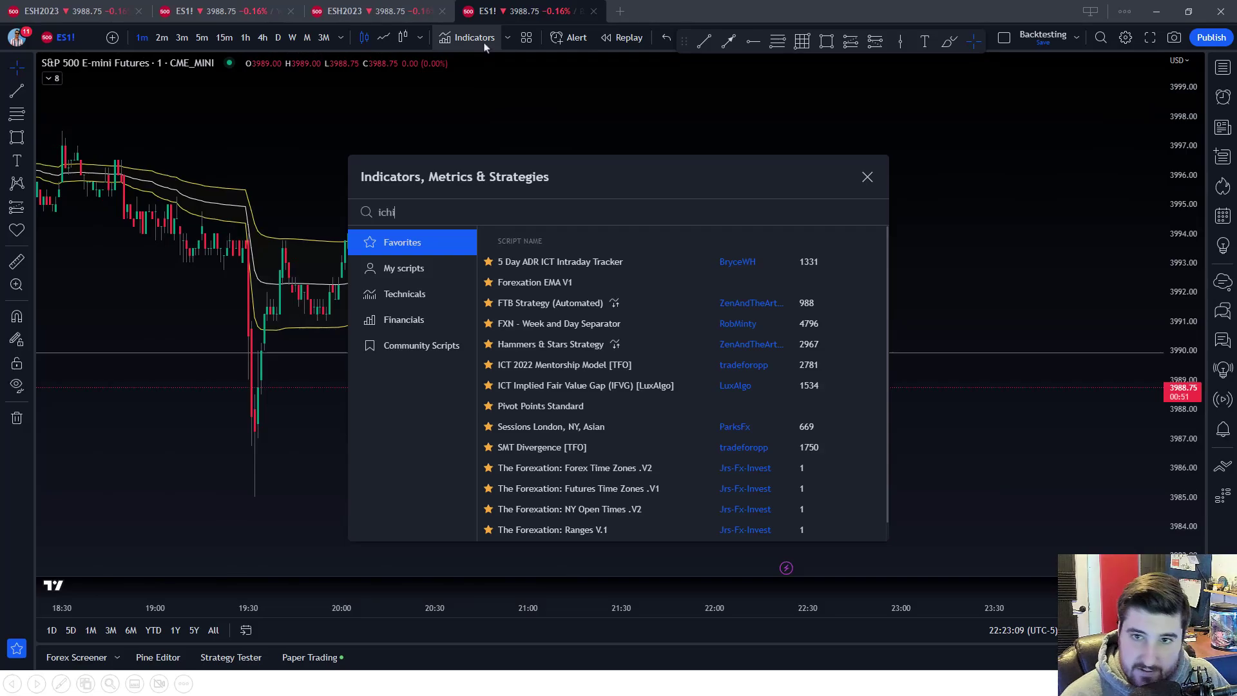
Add the Ichimoku Cloud indicator to the ES1! chart from a search for "ichi".
click(537, 259)
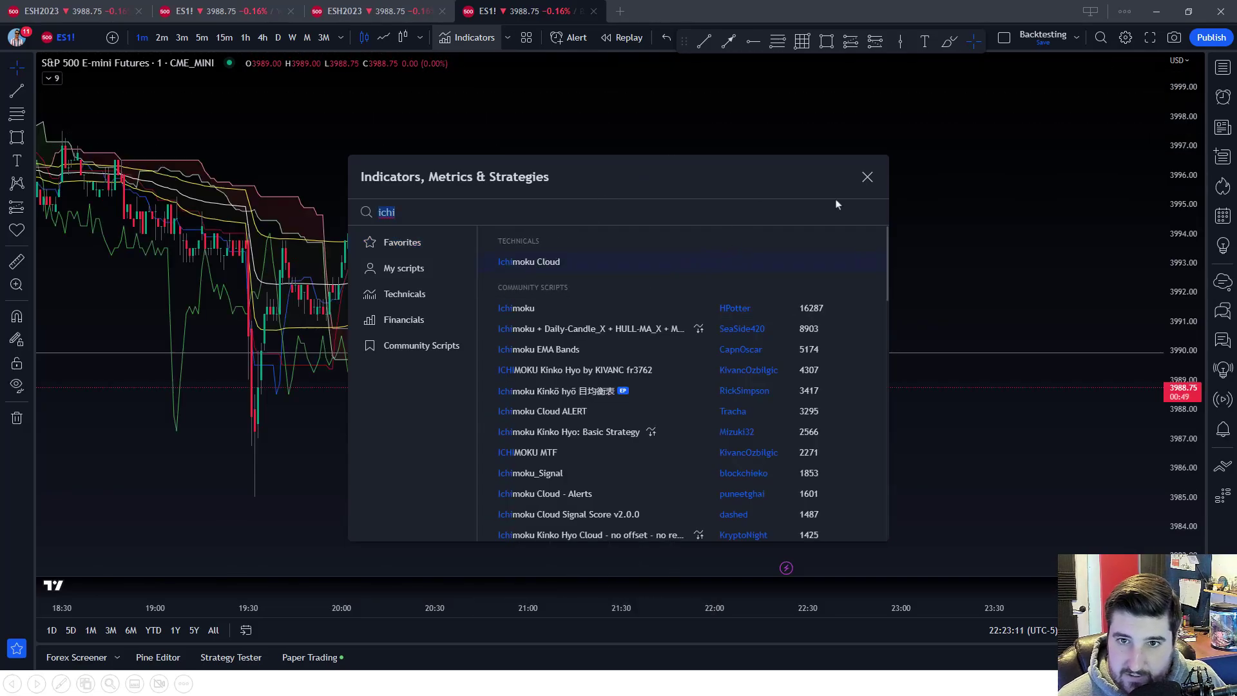
click(868, 176)
drag(597, 215, 682, 158)
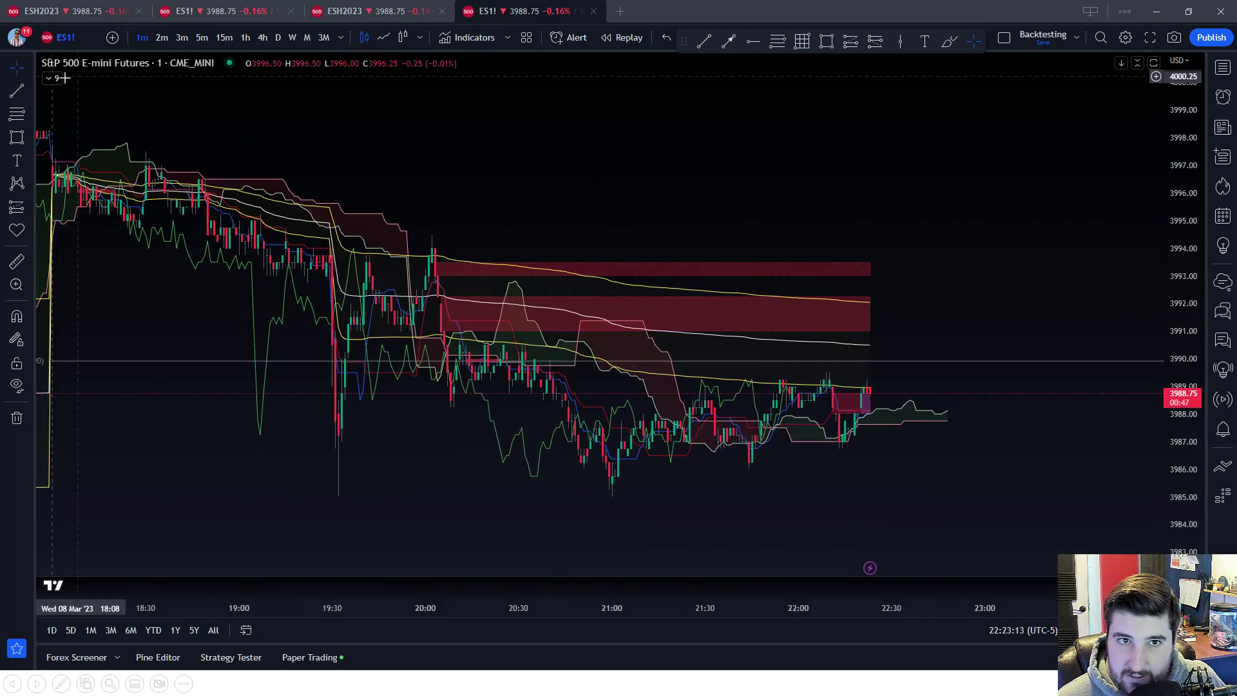
Hide the VWAP, ICT Implied Fair Value Gap and ICT FVG indicators on the chart.
click(48, 80)
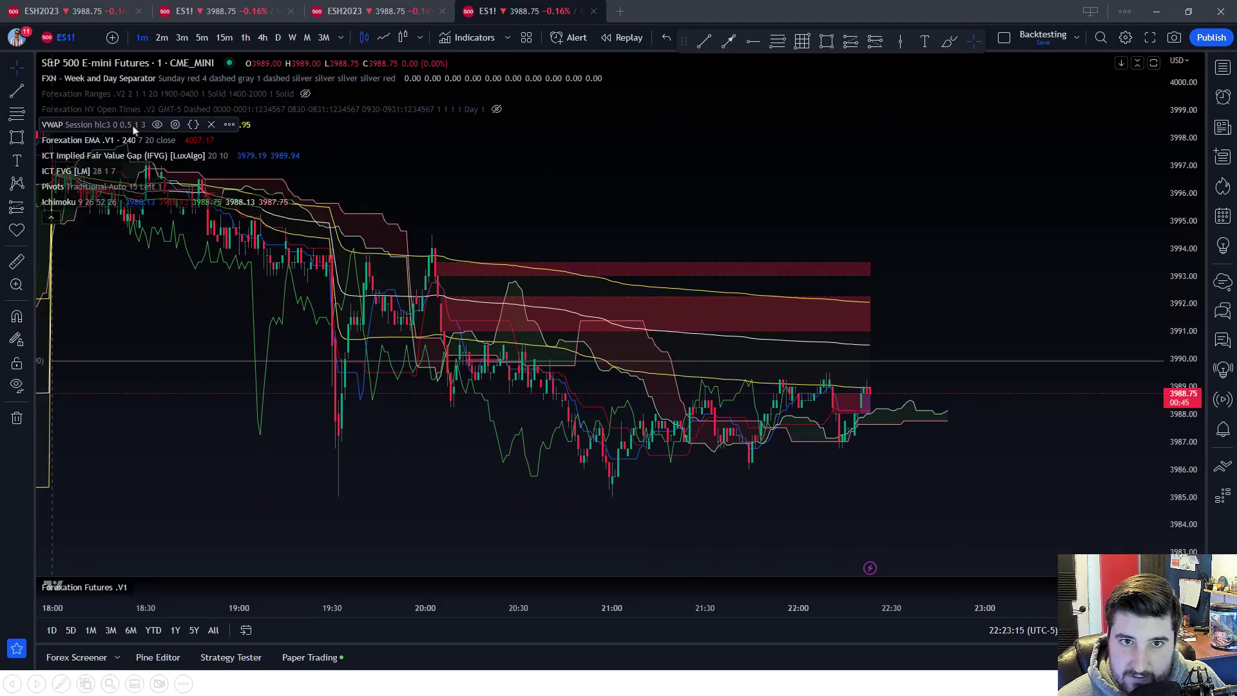
click(157, 125)
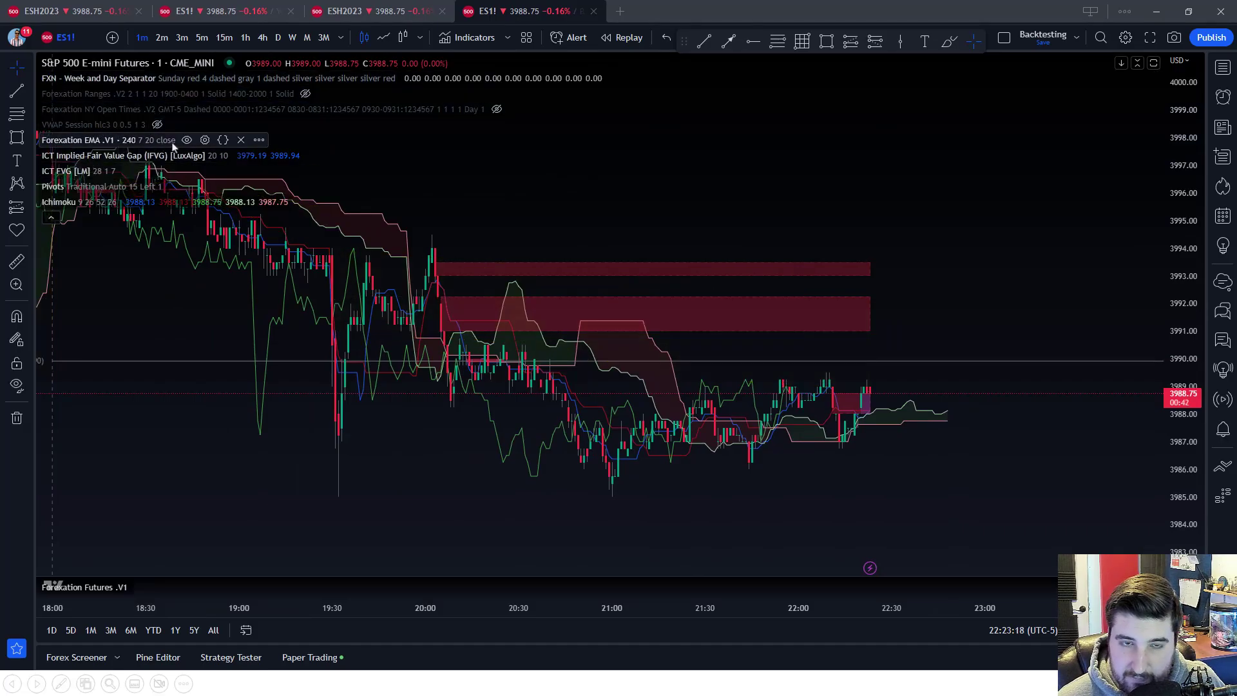
click(128, 171)
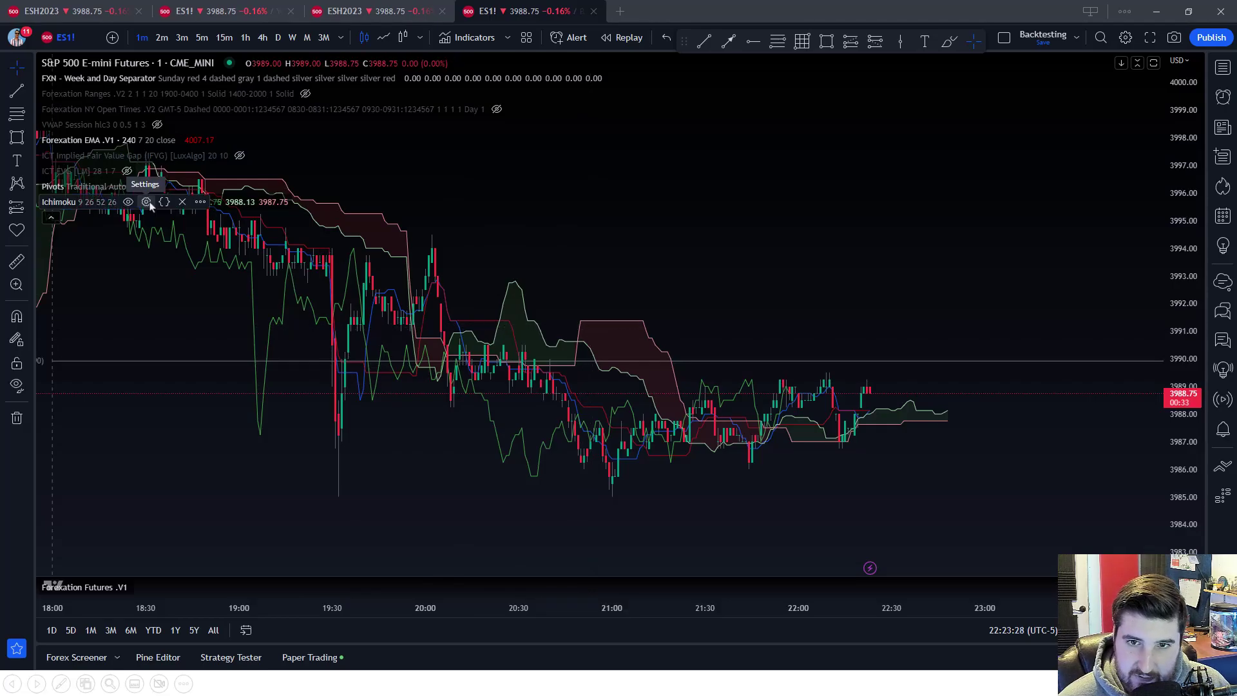
Turn off the Ichimoku indicator's Lagging Span, Leading Span A and Leading Span B lines and inspect the remaining plots.
click(147, 202)
click(567, 271)
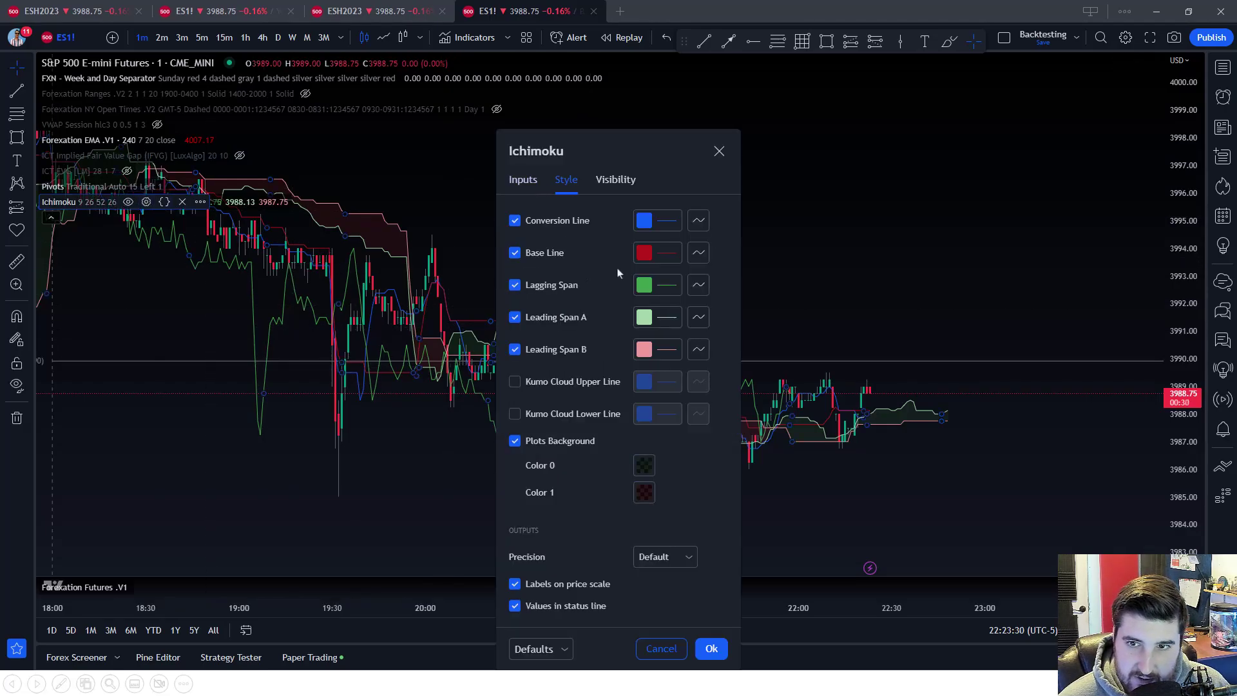
click(515, 286)
click(515, 318)
click(515, 350)
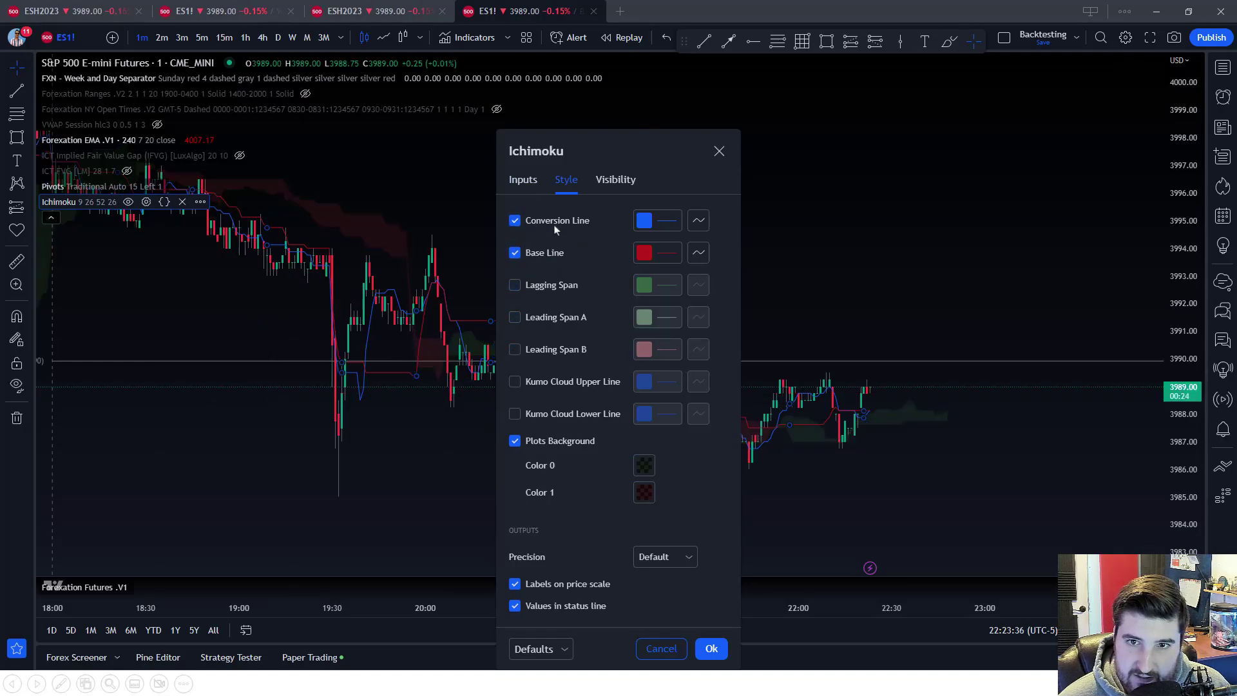
drag(612, 153, 258, 413)
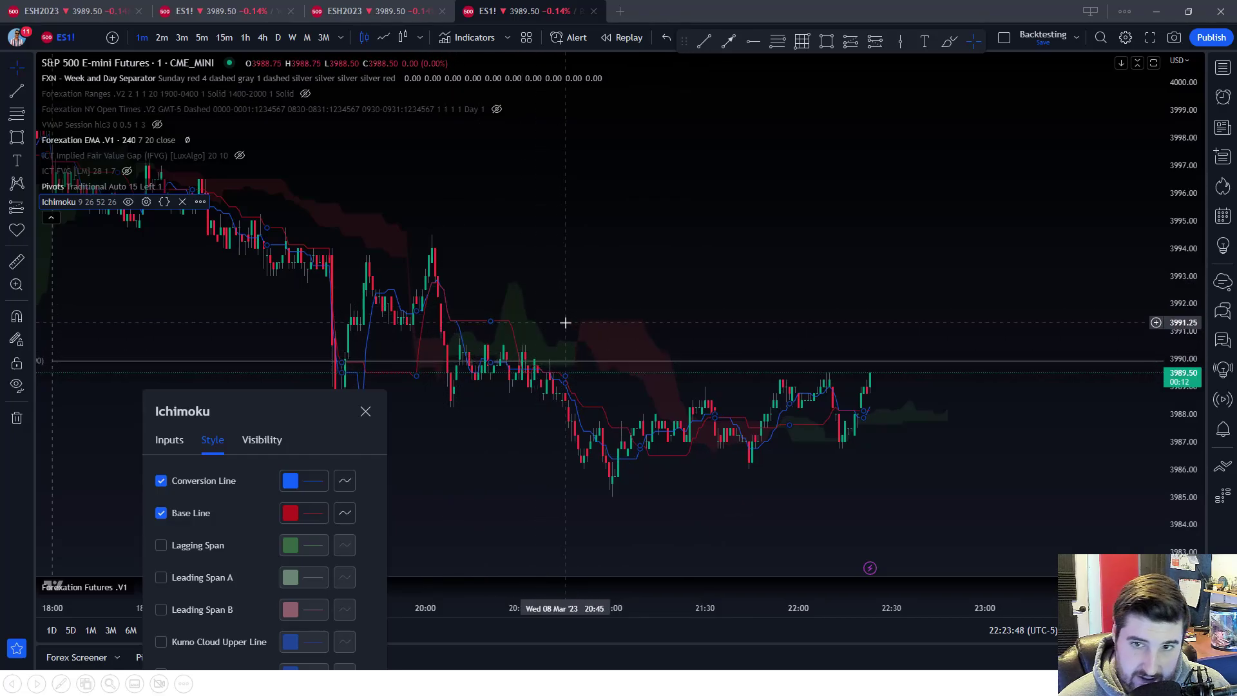
click(365, 412)
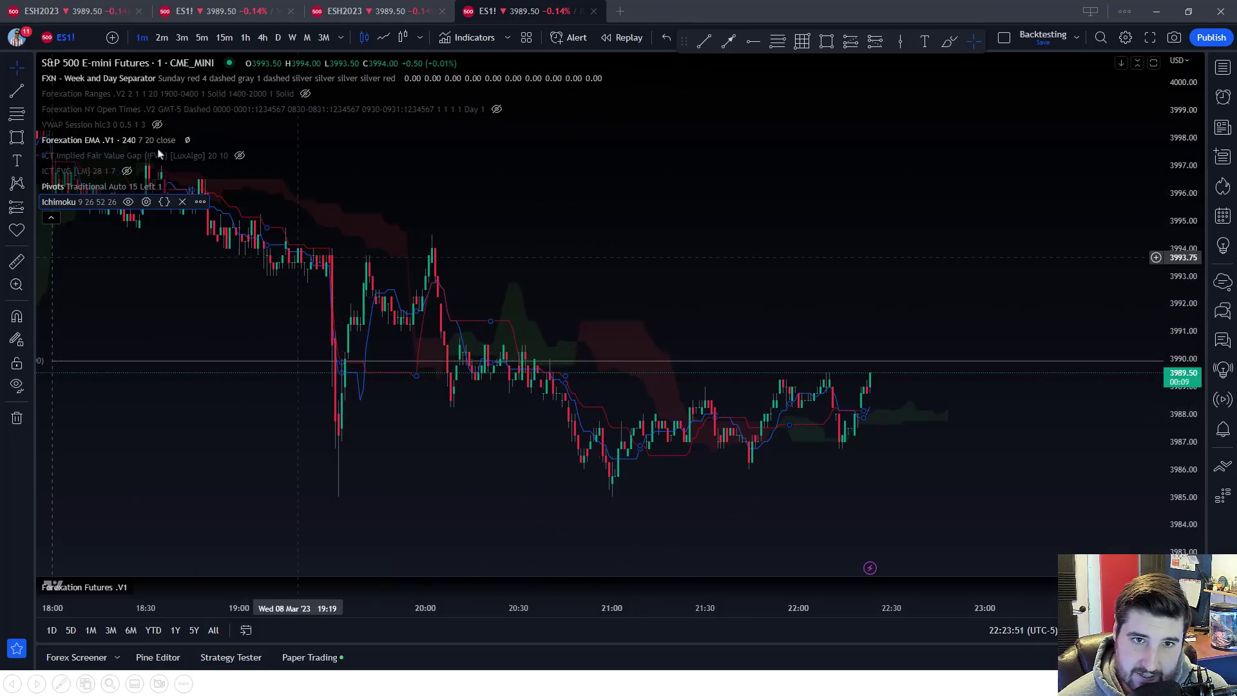
Remove the Ichimoku indicator and show the ICT FVG, ICT Implied Fair Value Gap and VWAP indicators again.
click(183, 203)
mouse_move(161, 197)
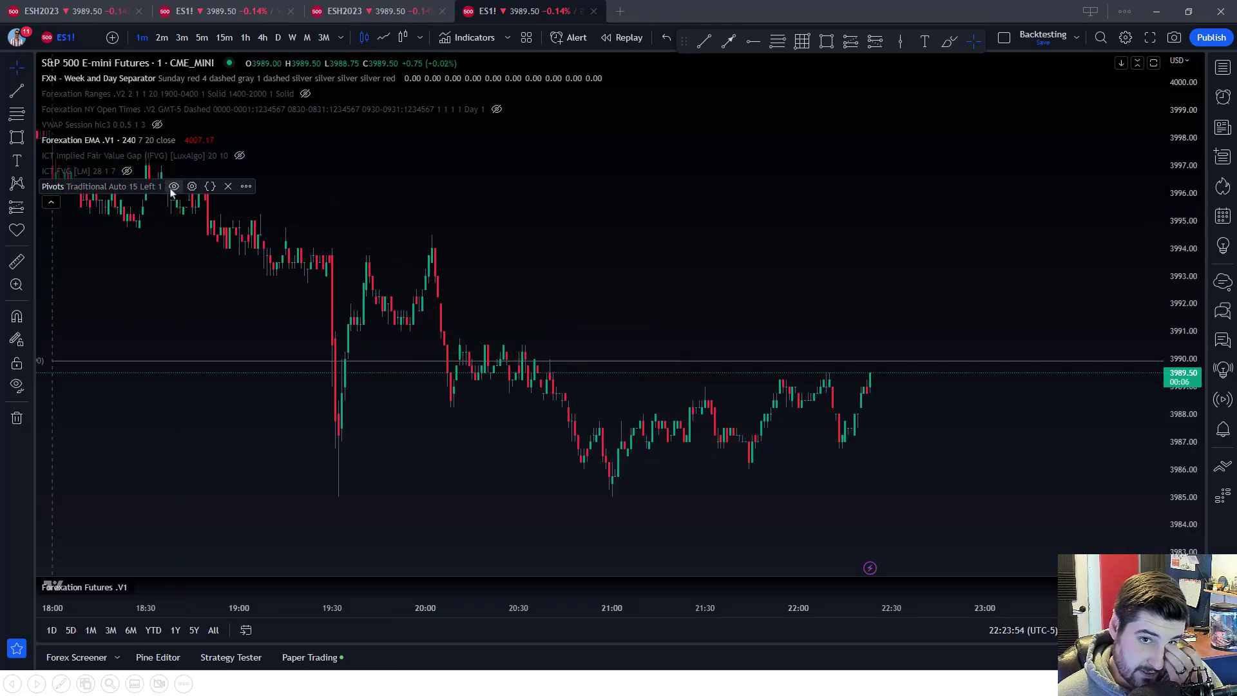
click(127, 171)
click(240, 156)
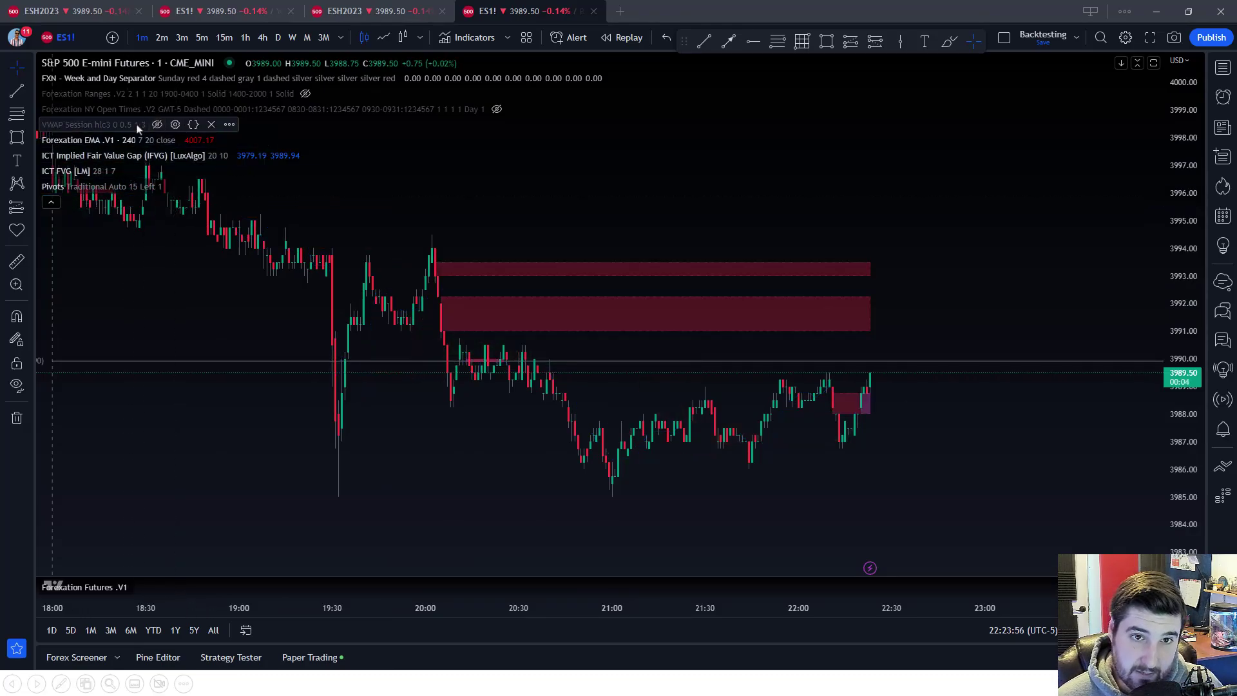
click(157, 124)
mouse_move(135, 184)
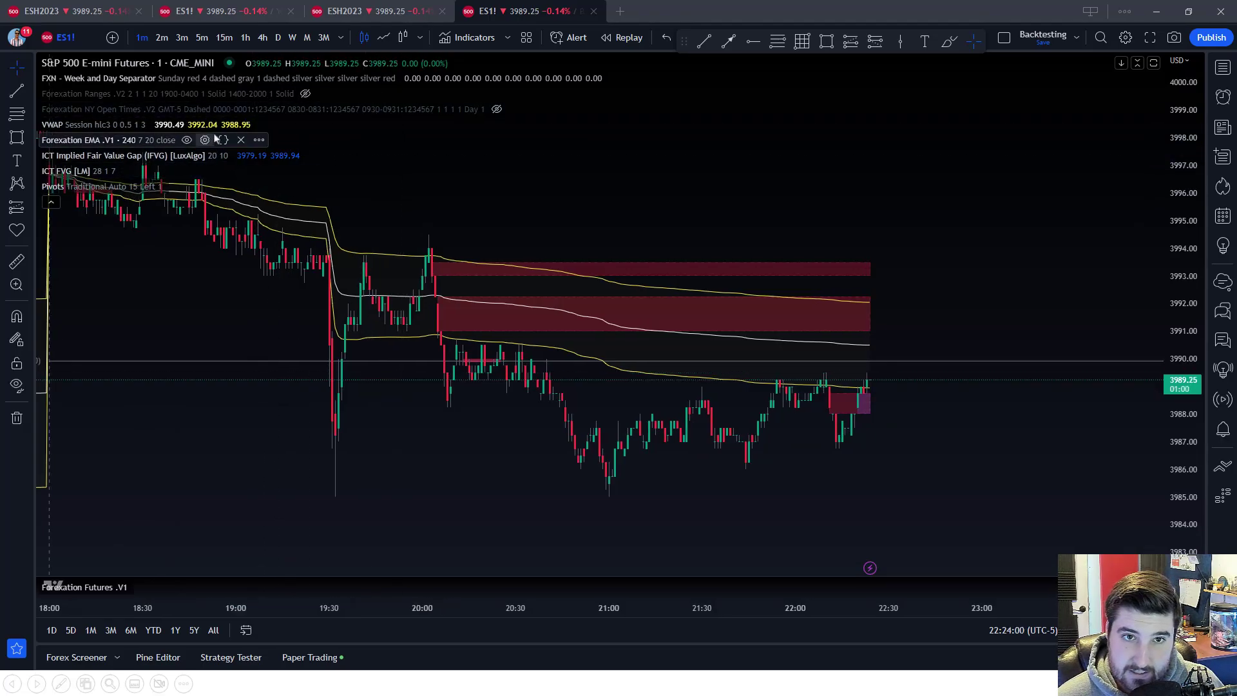
click(51, 201)
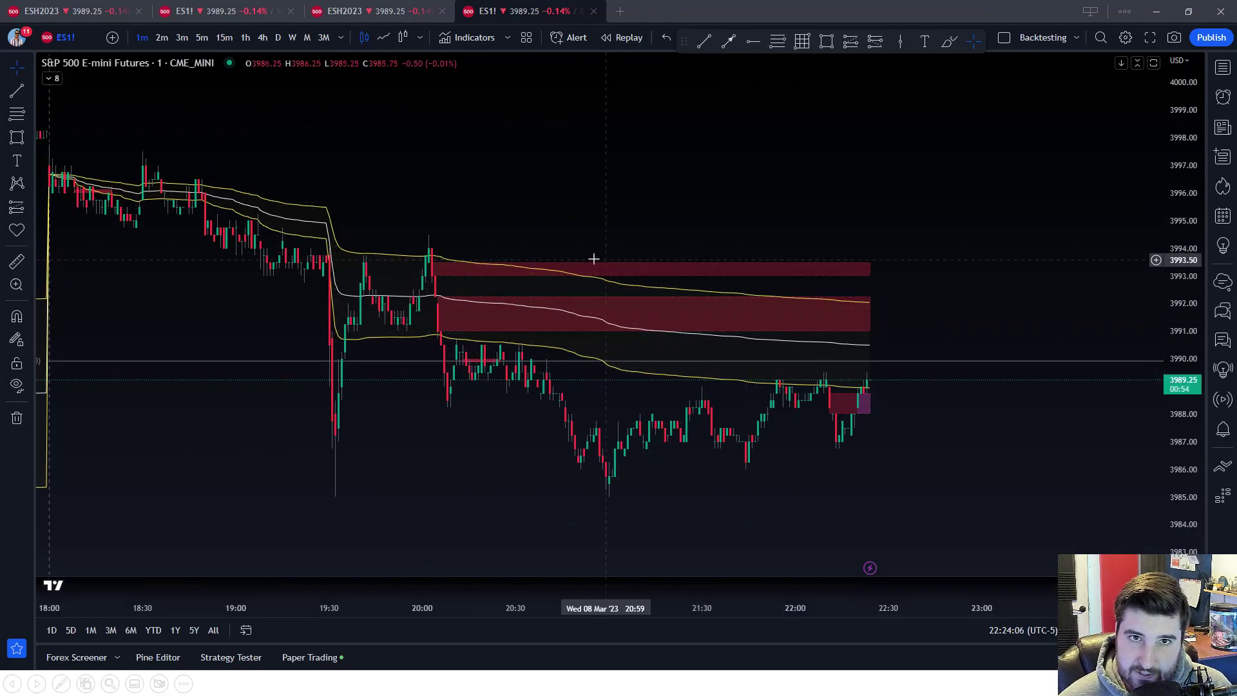
Open the ESH2023 multi-chart layout and delete the short red brush mark beneath Tuesday's price action on the large 15-minute chart.
click(42, 11)
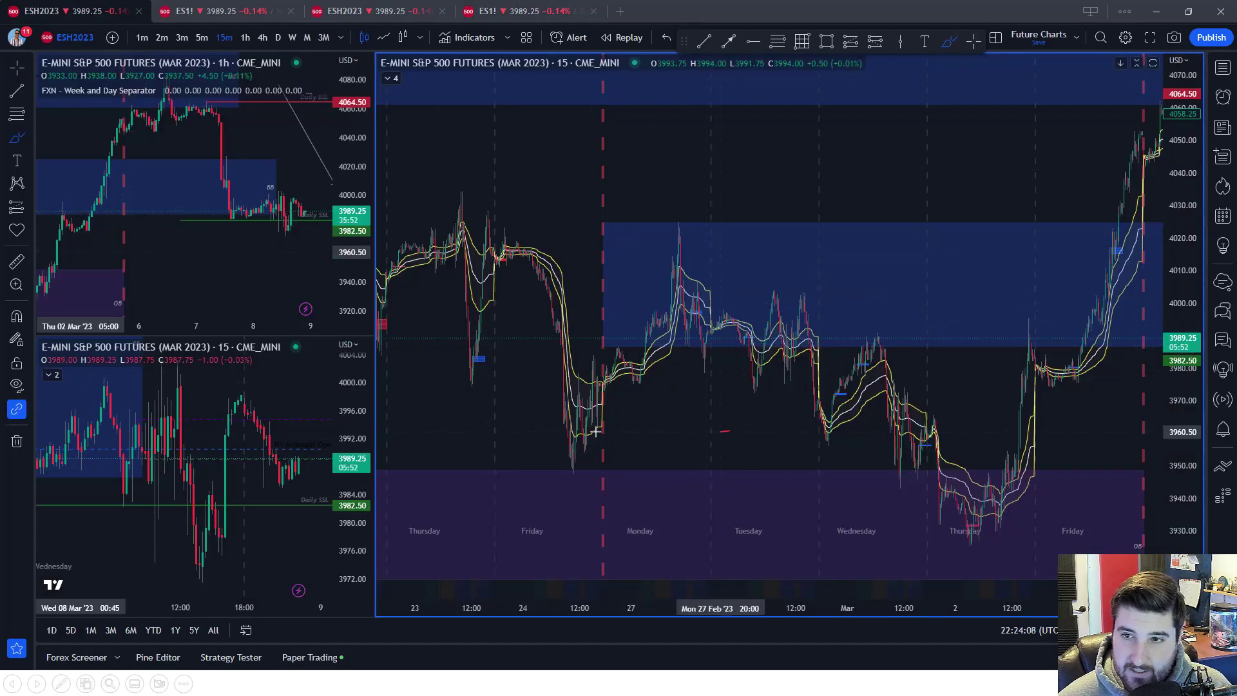
drag(729, 430, 381, 436)
key(Delete)
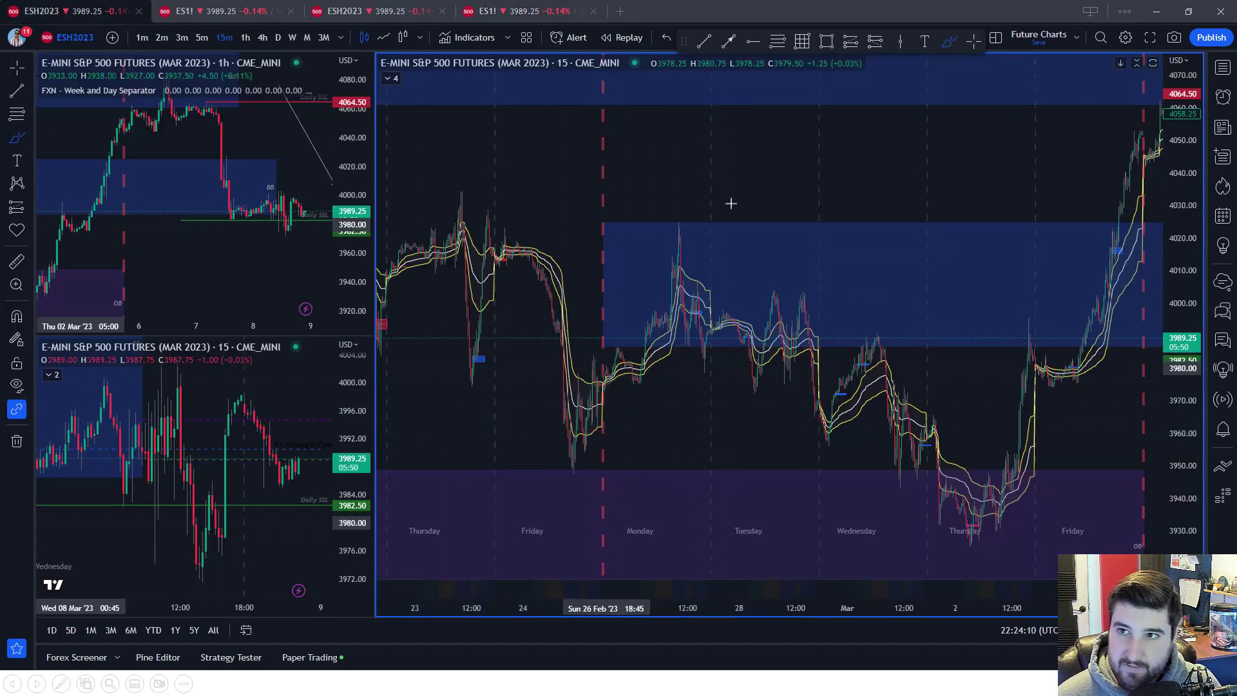
Set the large ESH2023 chart to the 1-minute interval and examine the latest price action around the VWAP bands.
drag(832, 142, 583, 213)
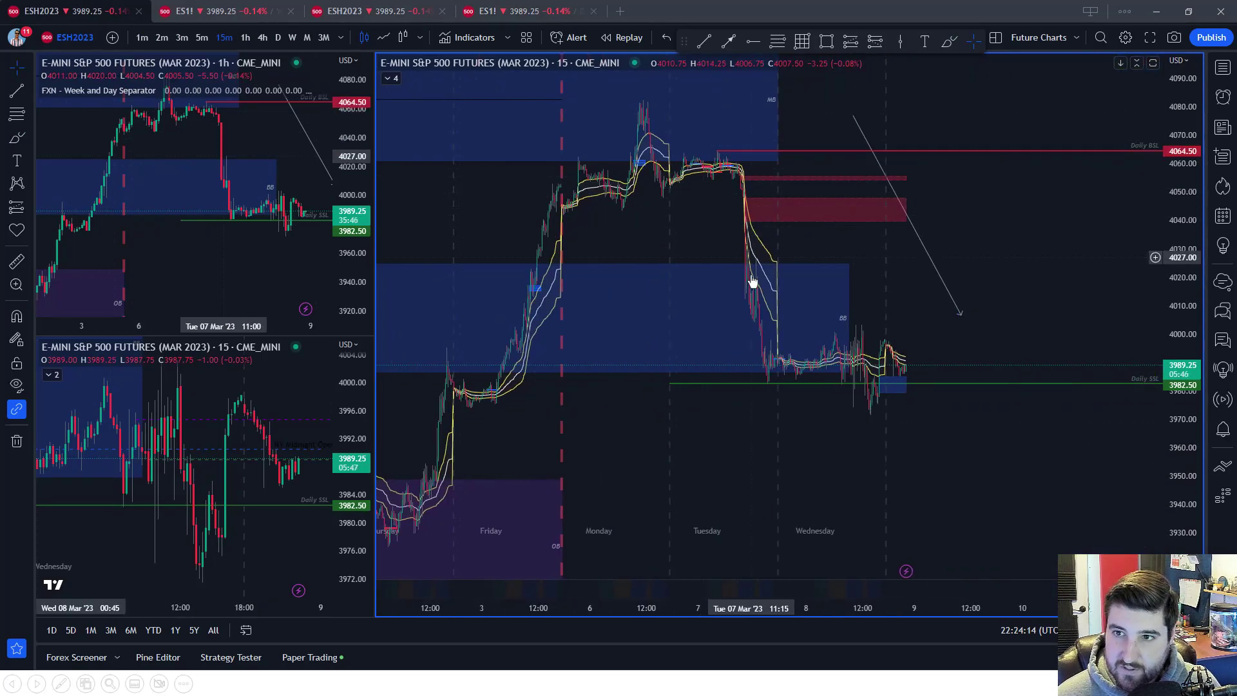
scroll(705, 279, up, 3)
scroll(780, 290, up, 5)
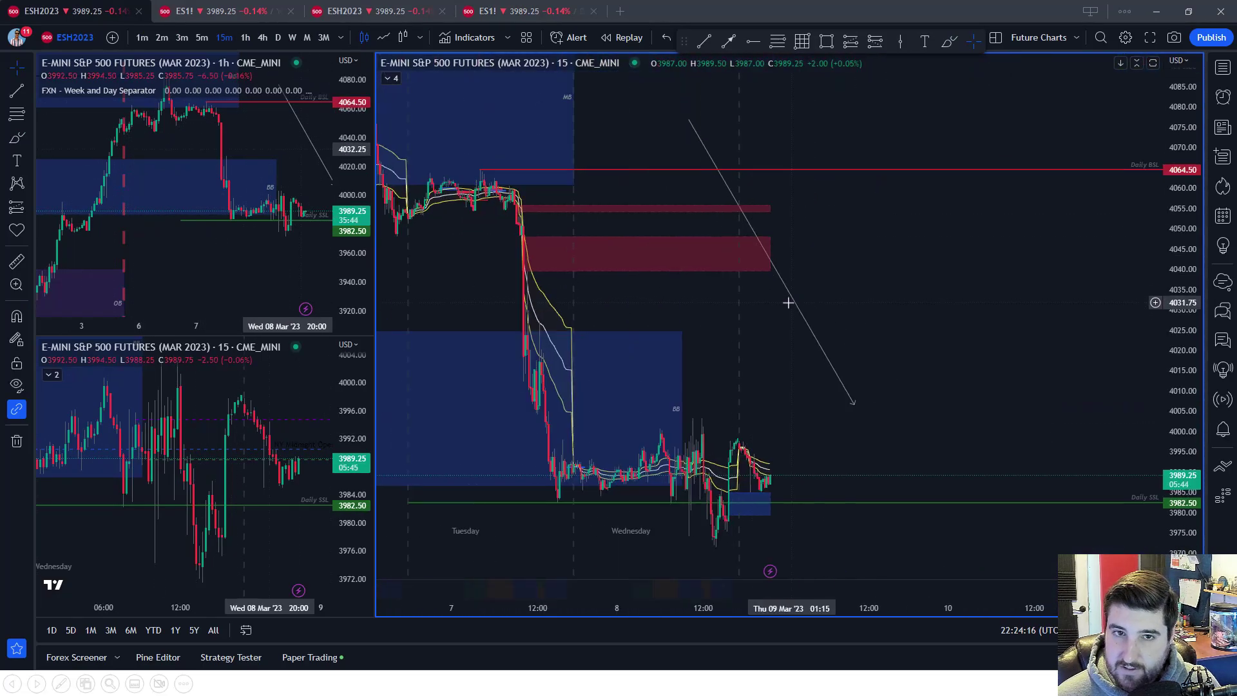
scroll(660, 248, down, 3)
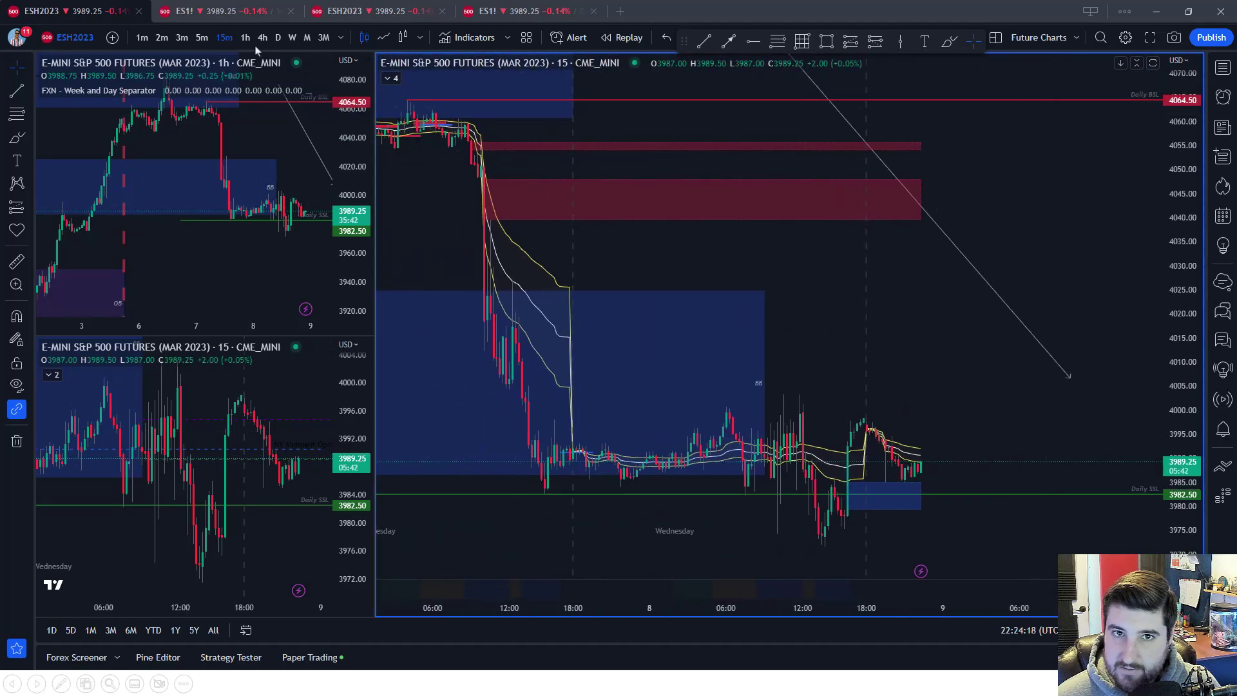
click(143, 39)
scroll(630, 254, up, 3)
scroll(638, 262, down, 3)
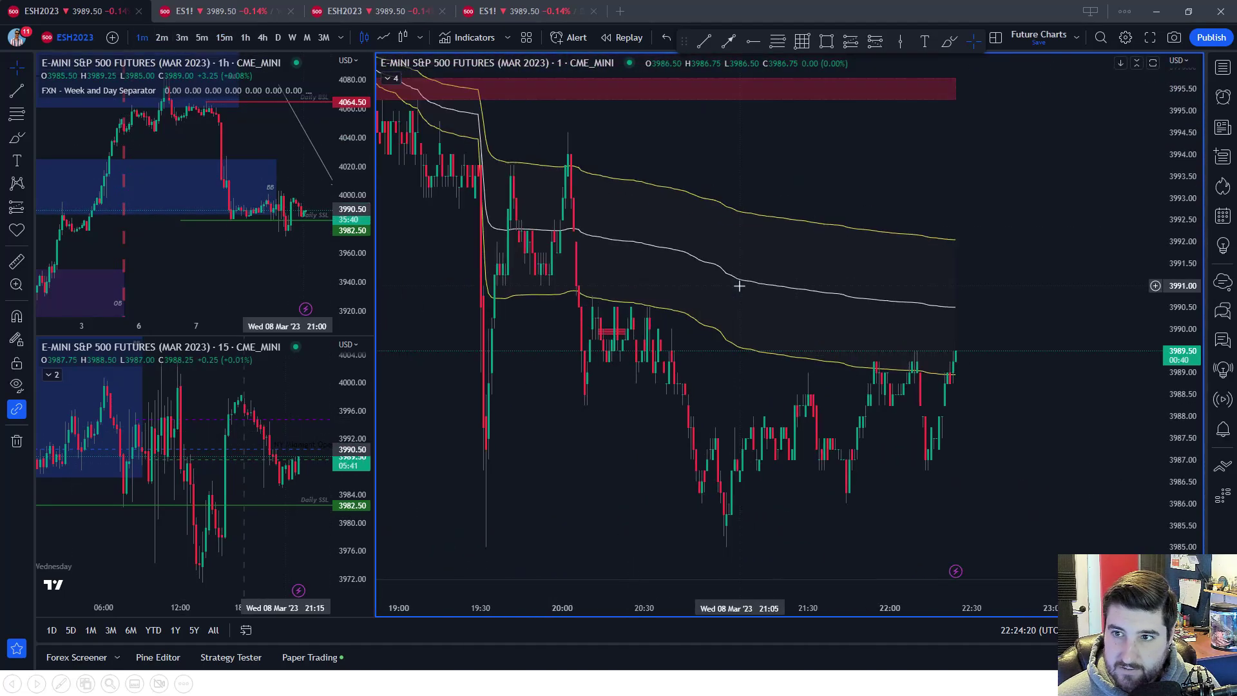
drag(907, 255, 935, 256)
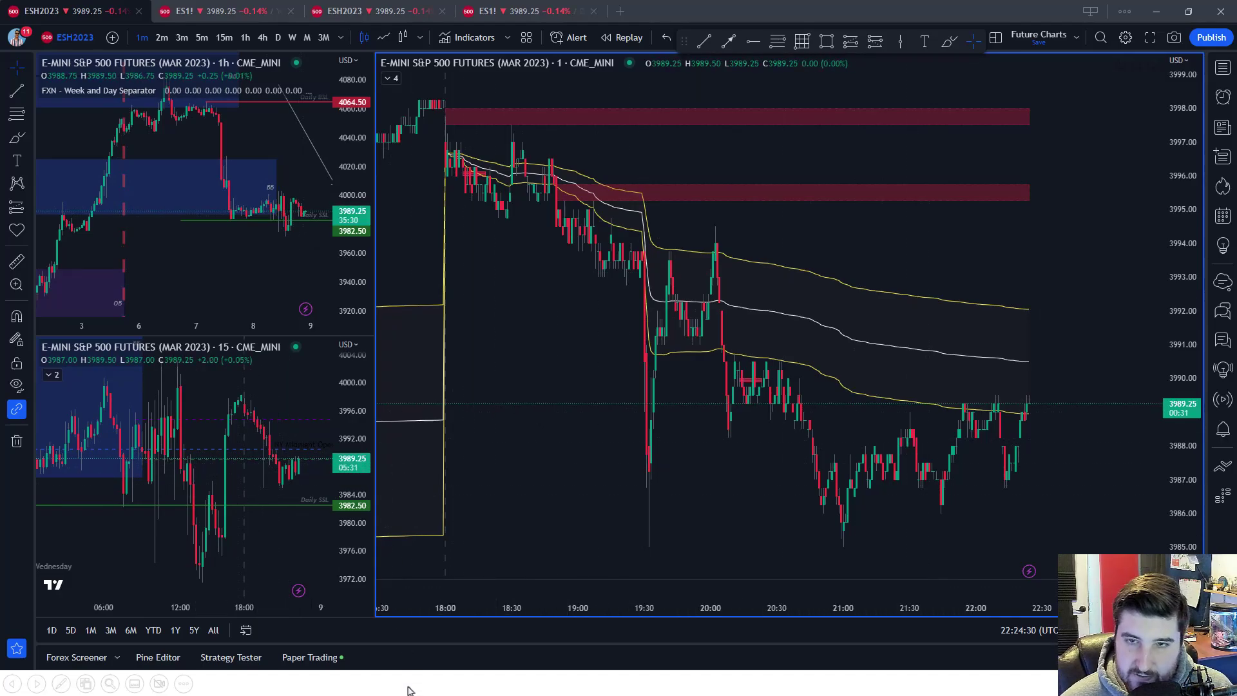
Return to the ES1! Backtesting chart and examine the recent 1-minute price action with its VWAP bands and fair value gaps.
click(545, 11)
scroll(341, 163, down, 3)
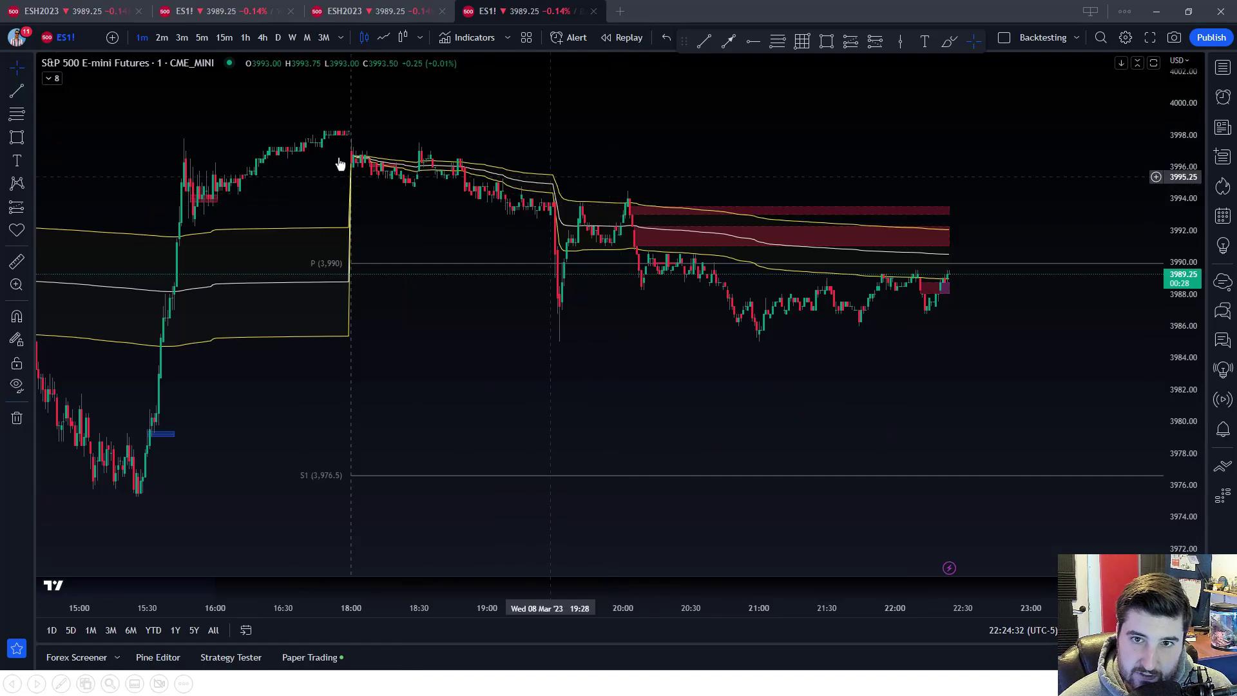
scroll(526, 170, up, 3)
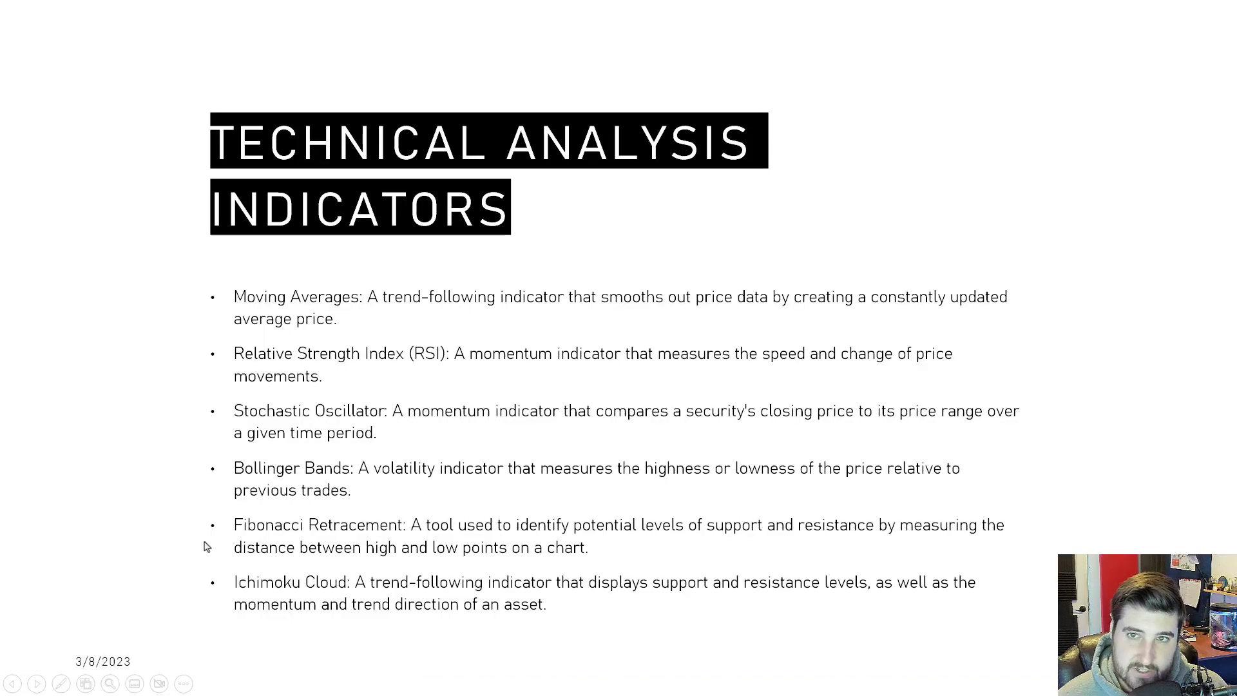